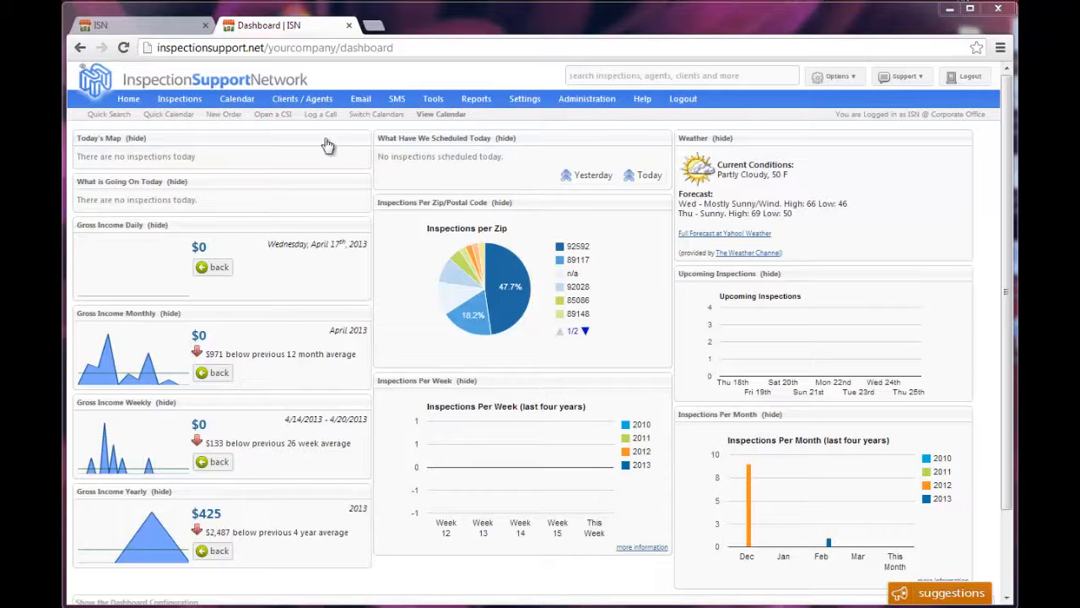
Open the agent list and start a merge of multiple agents
mouse_move(311, 104)
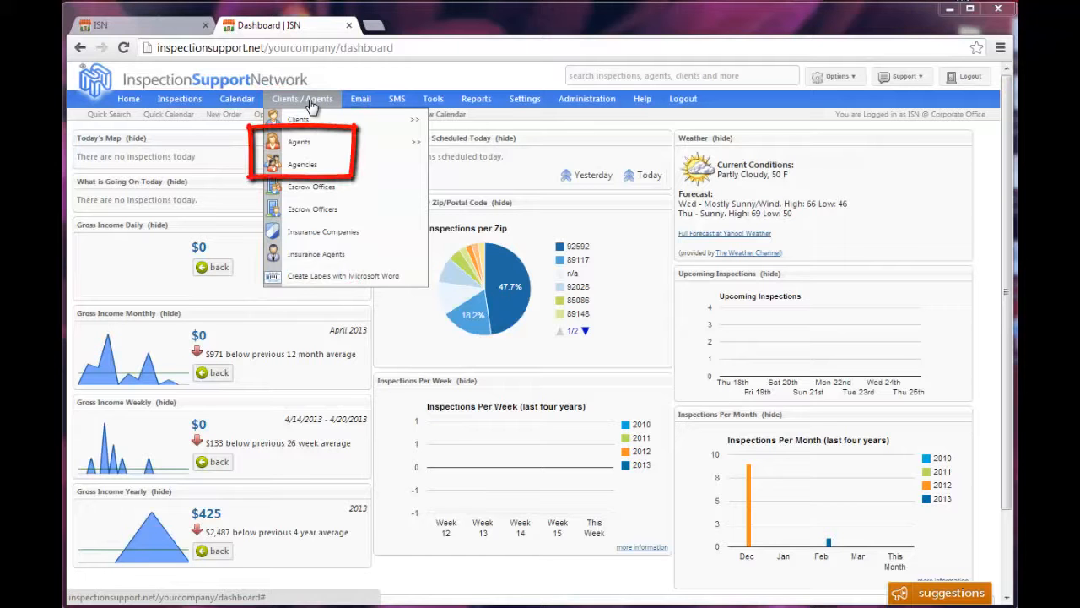
mouse_move(312, 151)
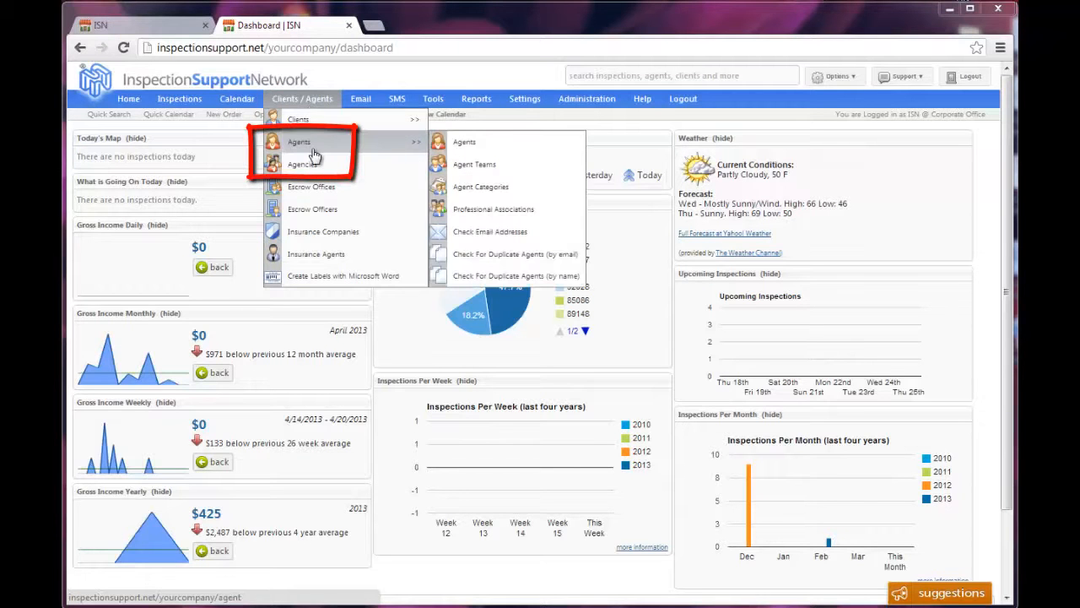
click(314, 152)
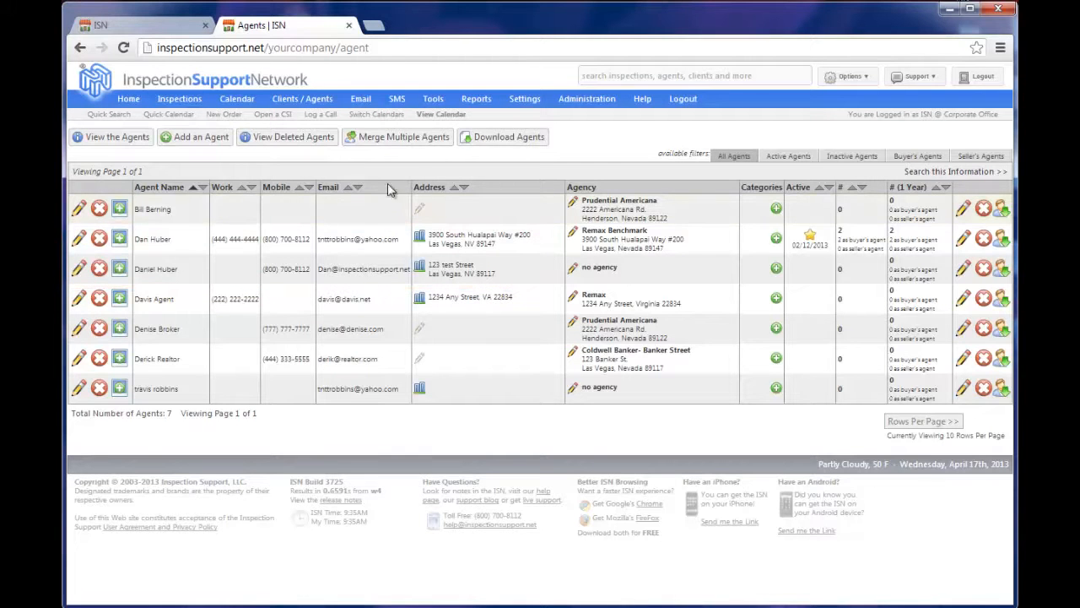
click(410, 143)
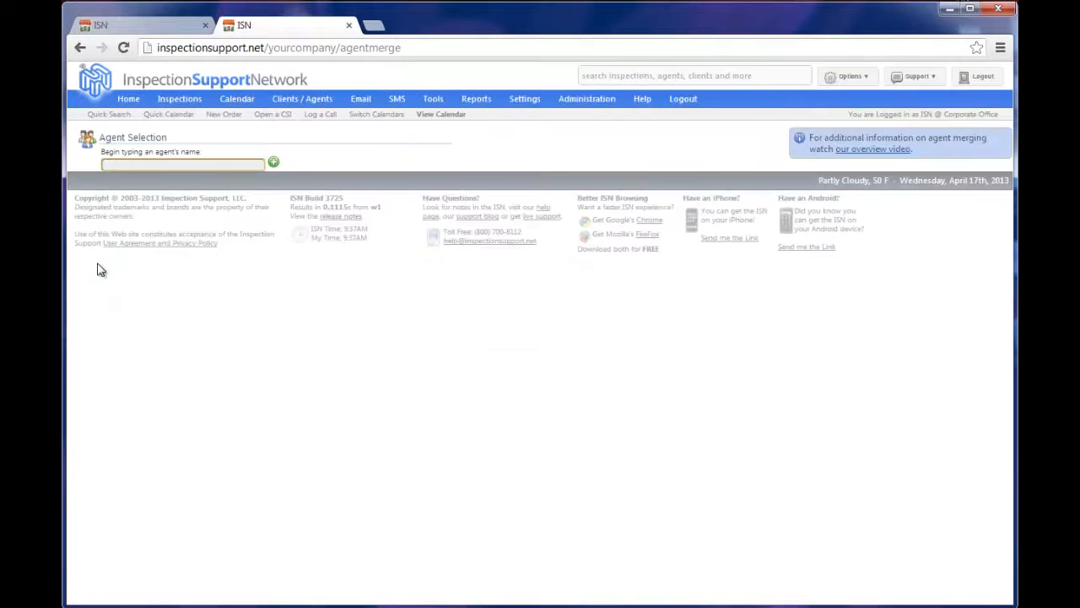
Add the agent's two duplicate records to the merge, the Remax Benchmark one and the one without an agency
text(Dan)
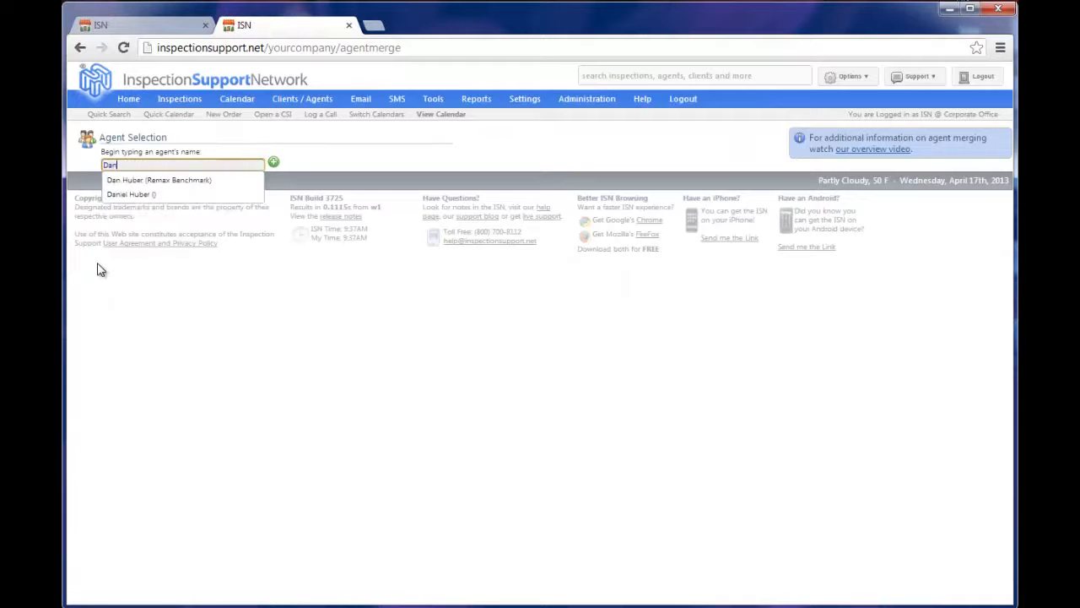
click(164, 181)
drag(150, 166, 101, 166)
text(d)
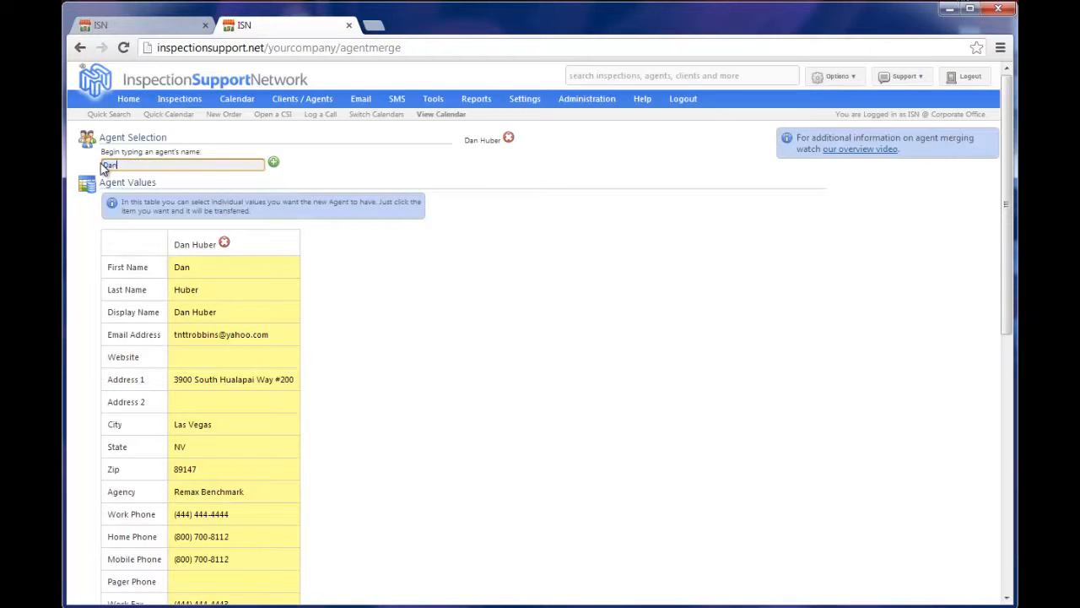
click(131, 194)
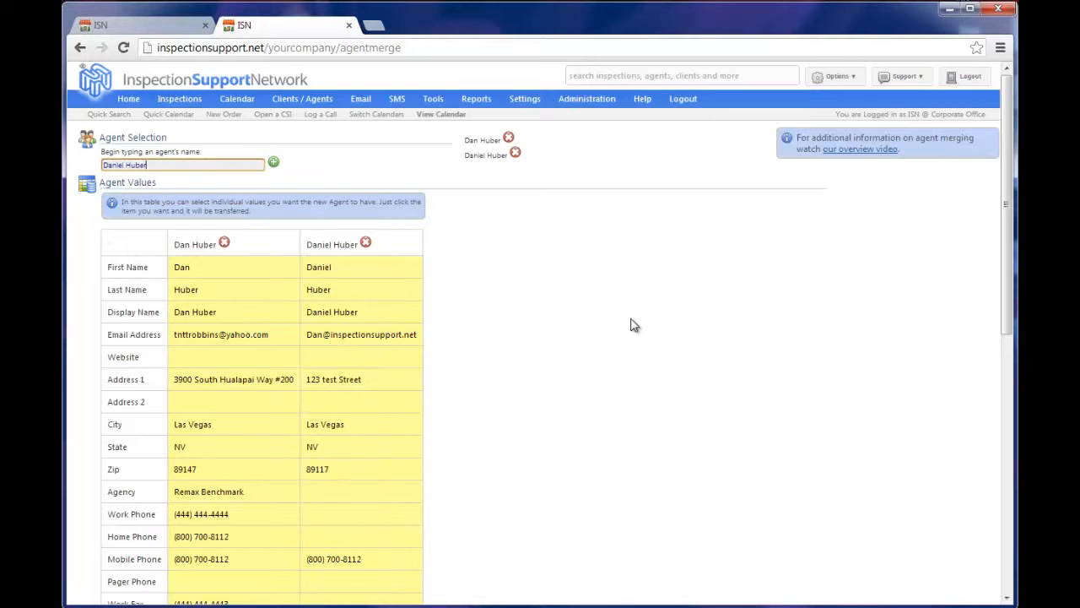
For the merged agent, take the first name and display name from the Remax Benchmark record, and the last name and email from the other record
scroll(633, 326, down, 1)
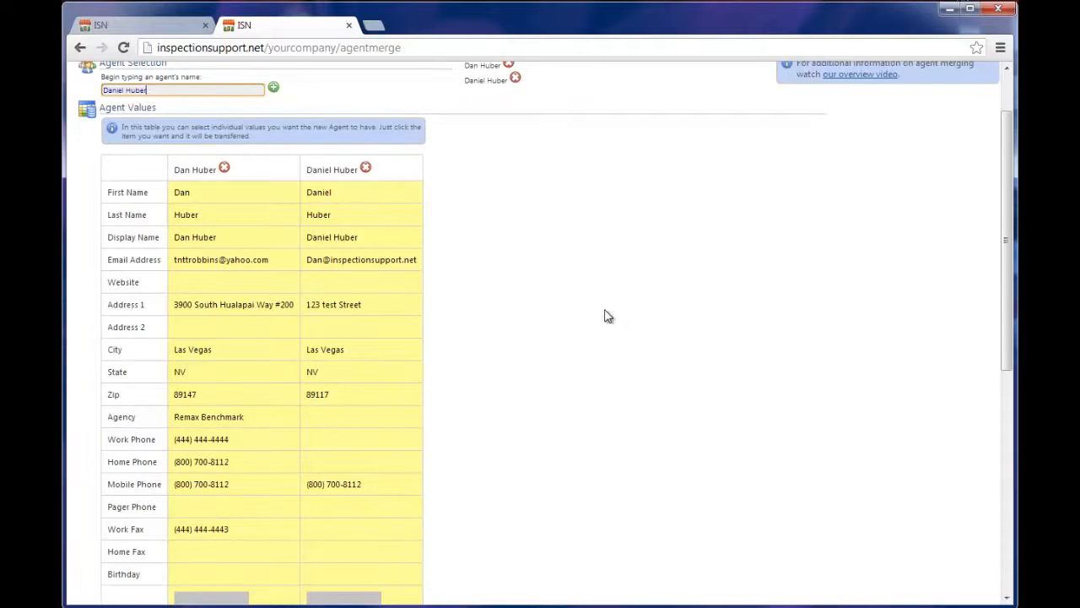
click(203, 194)
click(343, 223)
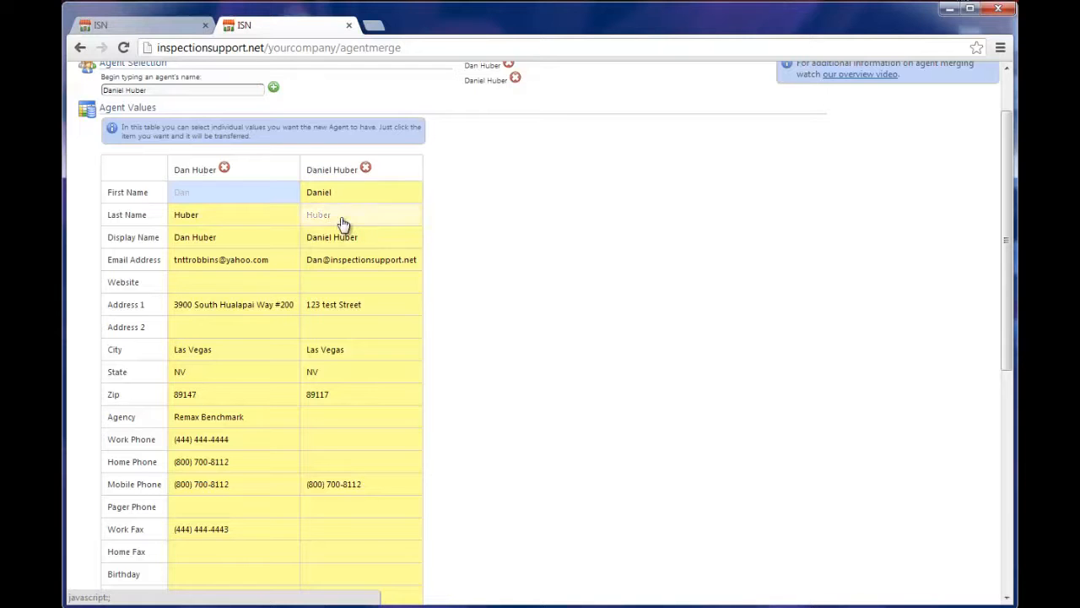
click(211, 243)
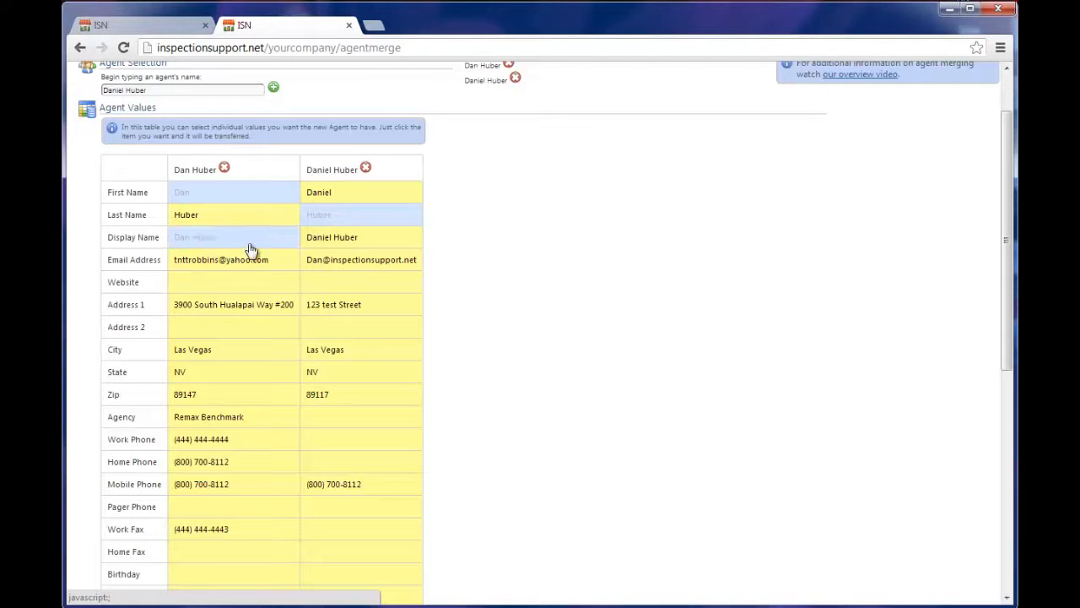
click(356, 262)
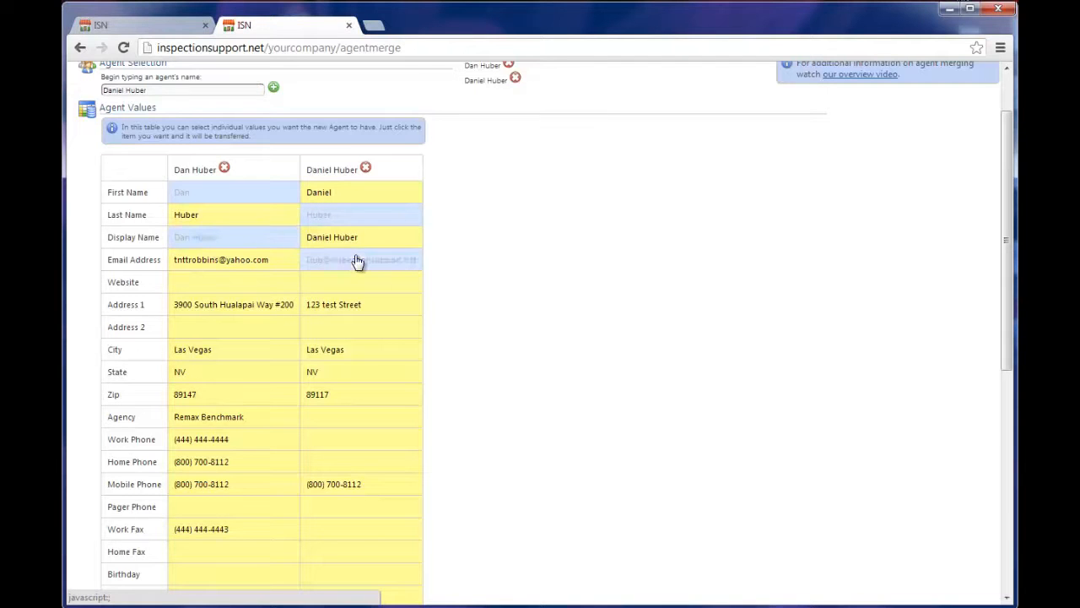
Take the merged agent's street address, city, state and zip from the Remax Benchmark record
click(231, 309)
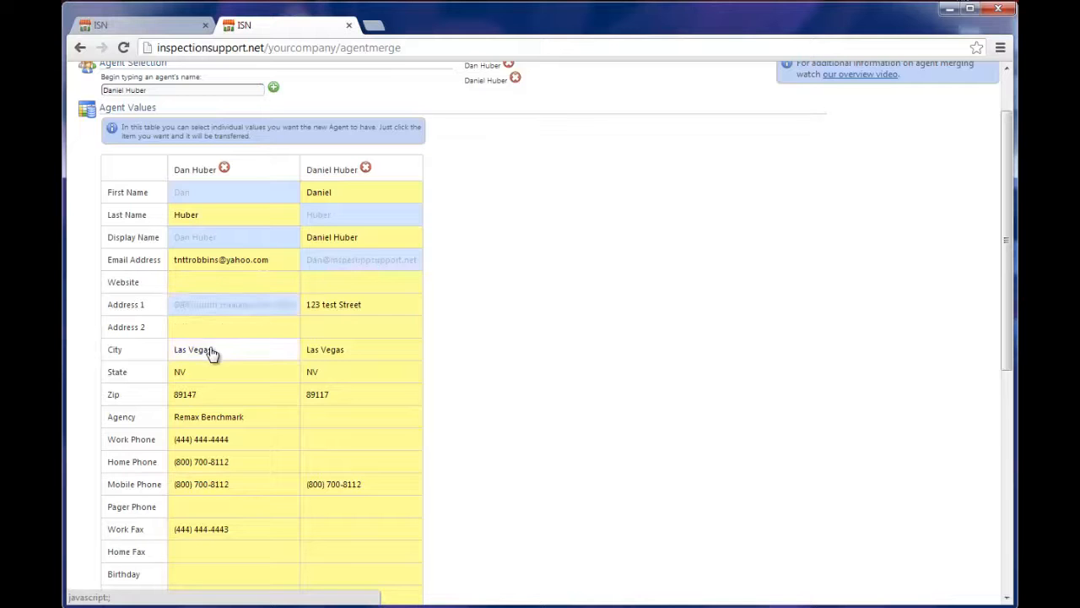
click(211, 352)
click(193, 376)
click(193, 396)
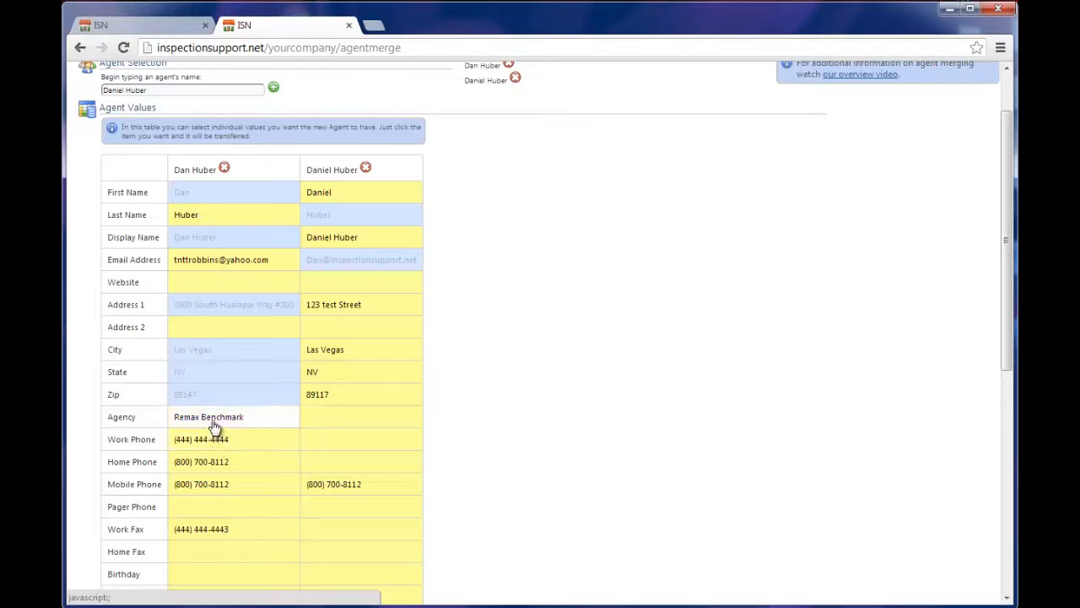
Take the agency, work phone, home phone and work fax from the Remax Benchmark record, and the mobile phone from the other record
click(215, 422)
click(218, 442)
click(217, 462)
click(361, 498)
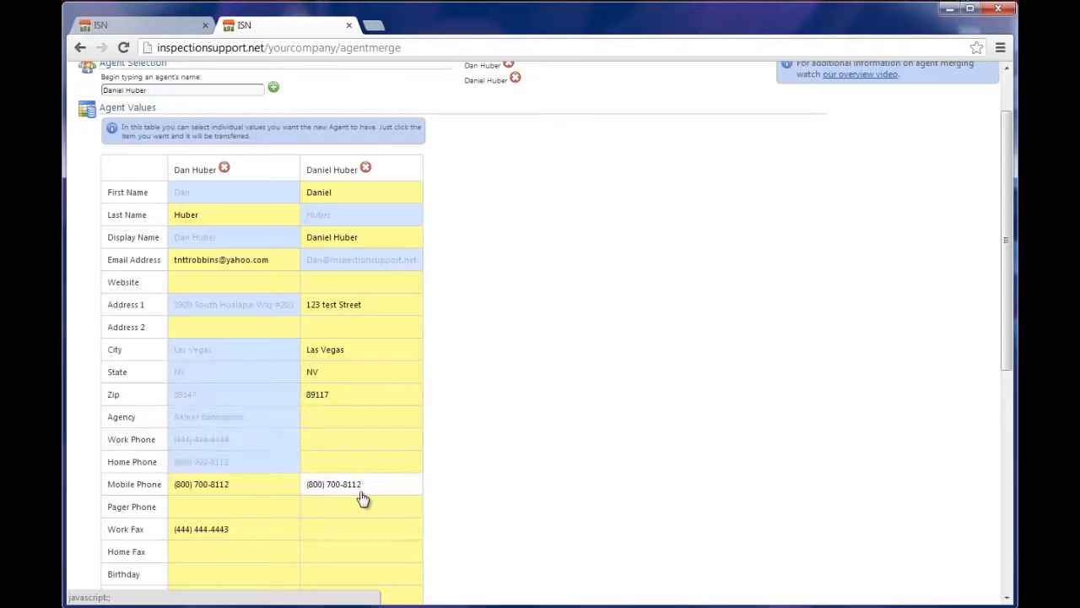
click(213, 531)
Merge the two agent records with the chosen values and return to the agent list
scroll(495, 420, down, 1)
scroll(495, 421, down, 5)
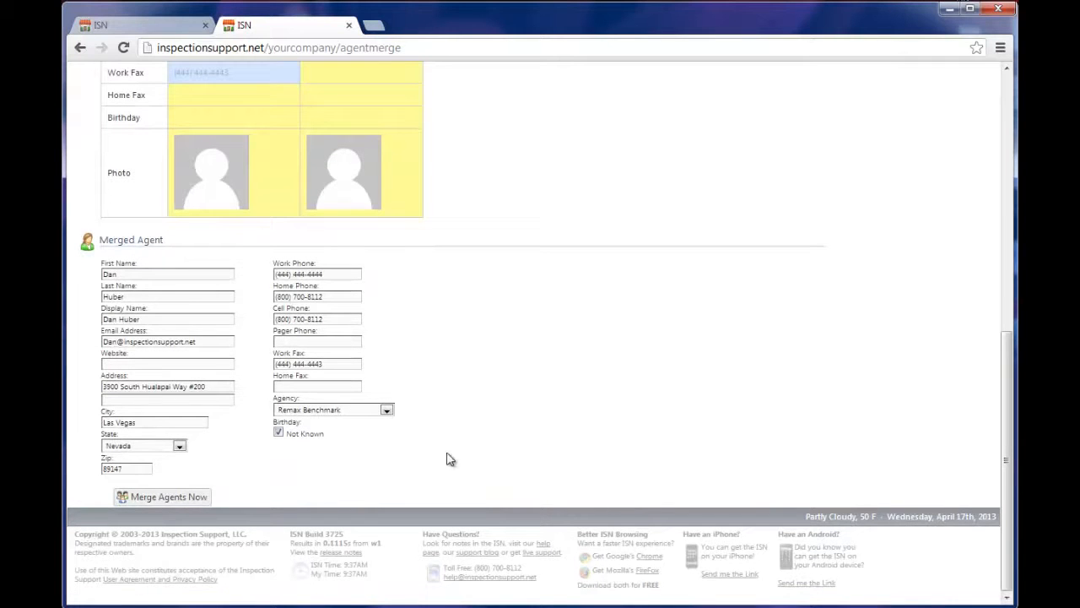
click(166, 501)
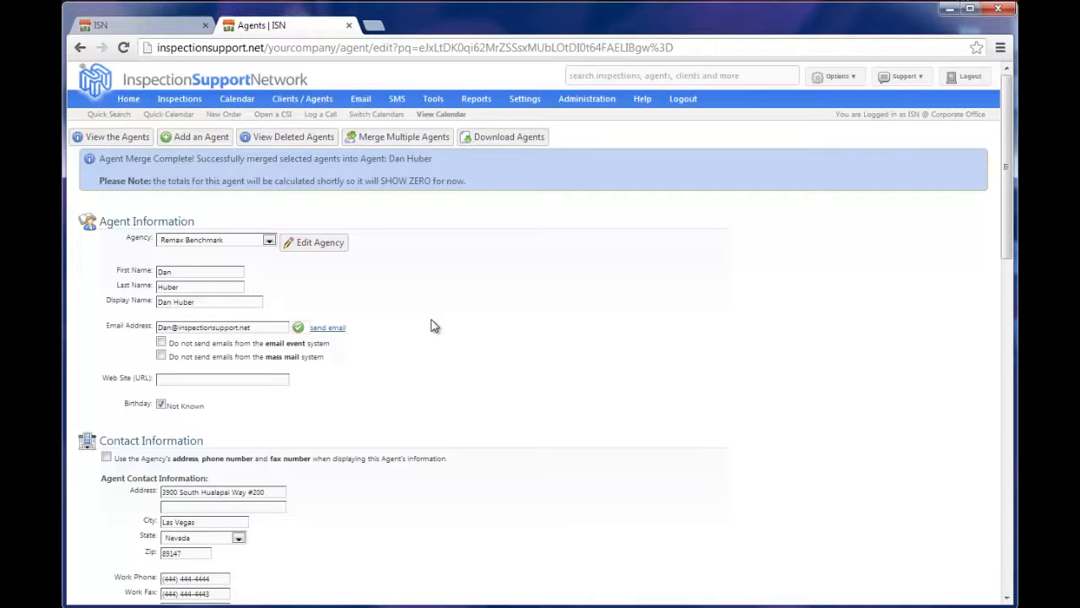
mouse_move(294, 101)
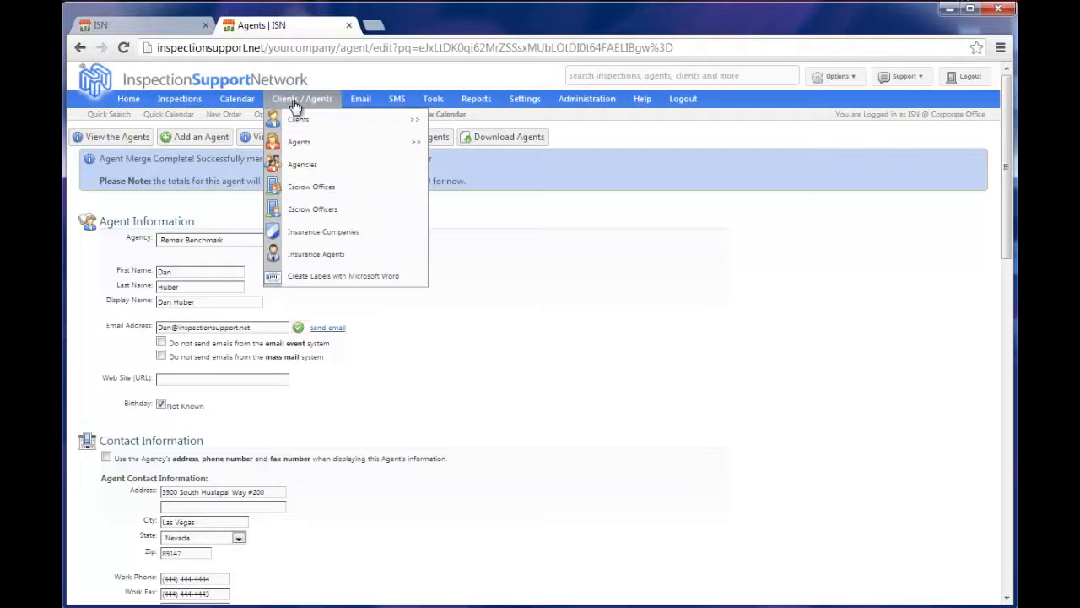
click(308, 148)
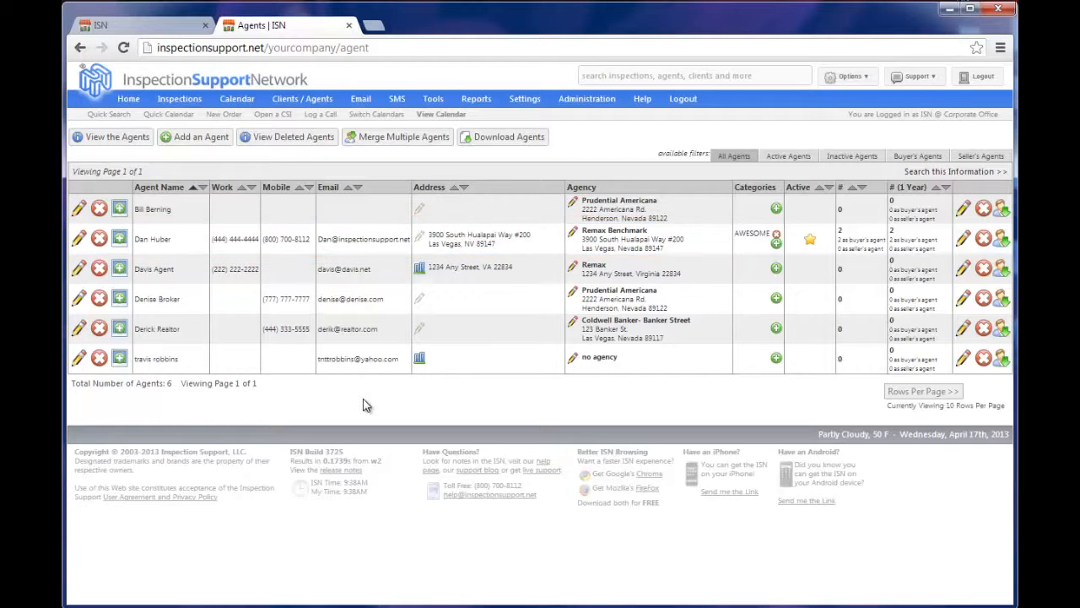
Start a new agent with the agency Coldwell Banker- Banker Street and look through the rest of the form
click(199, 144)
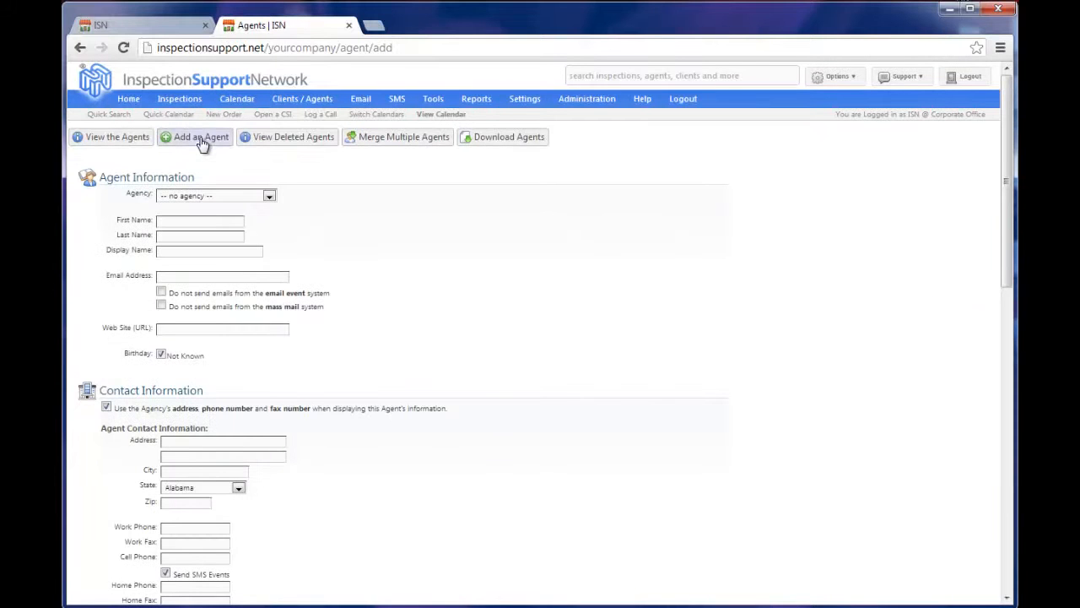
click(269, 197)
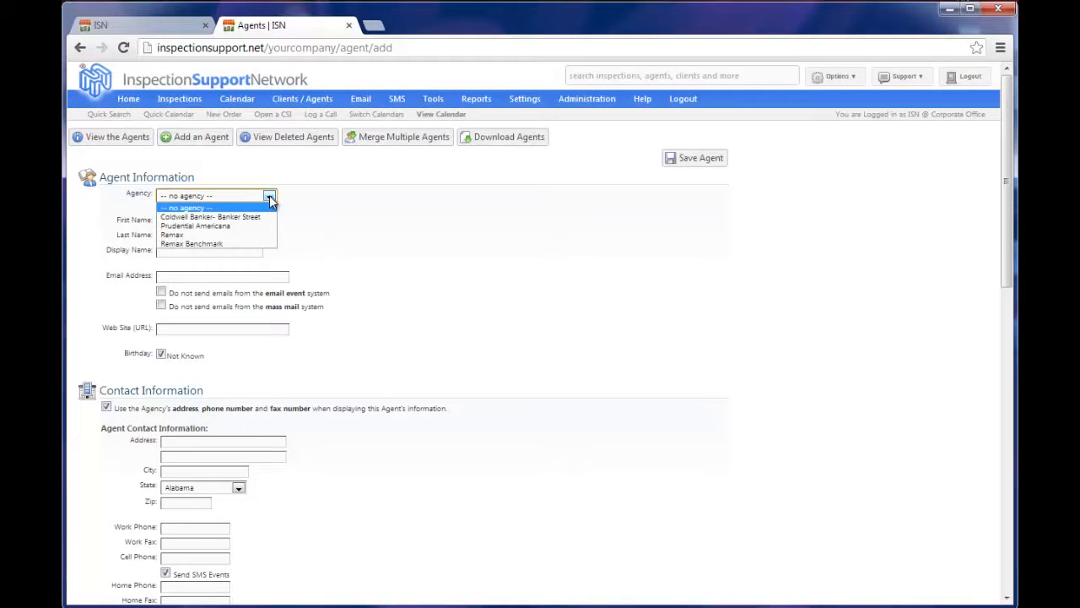
click(246, 217)
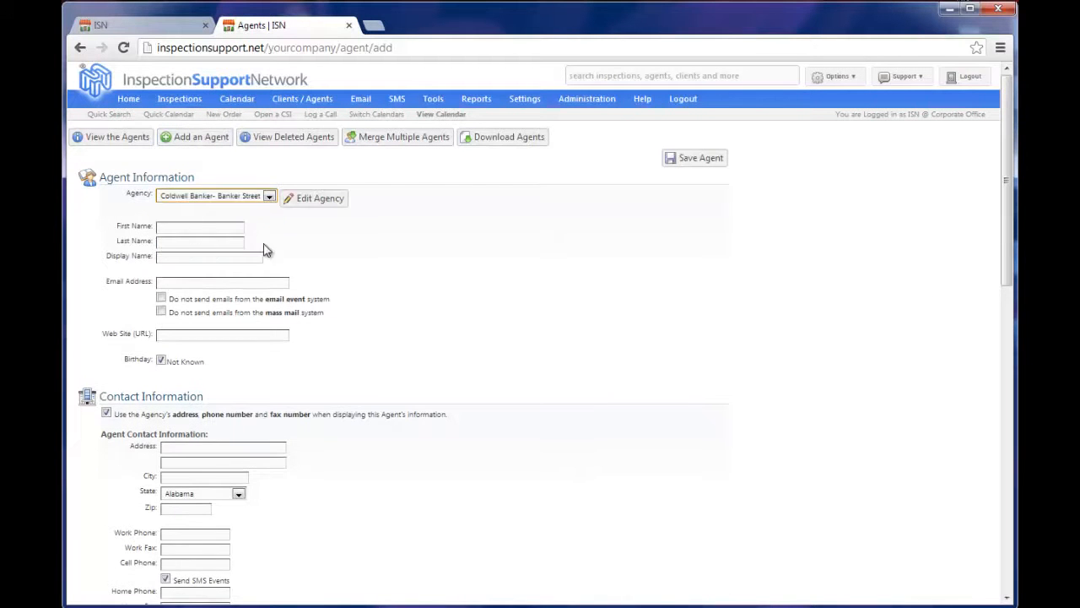
scroll(326, 270, down, 4)
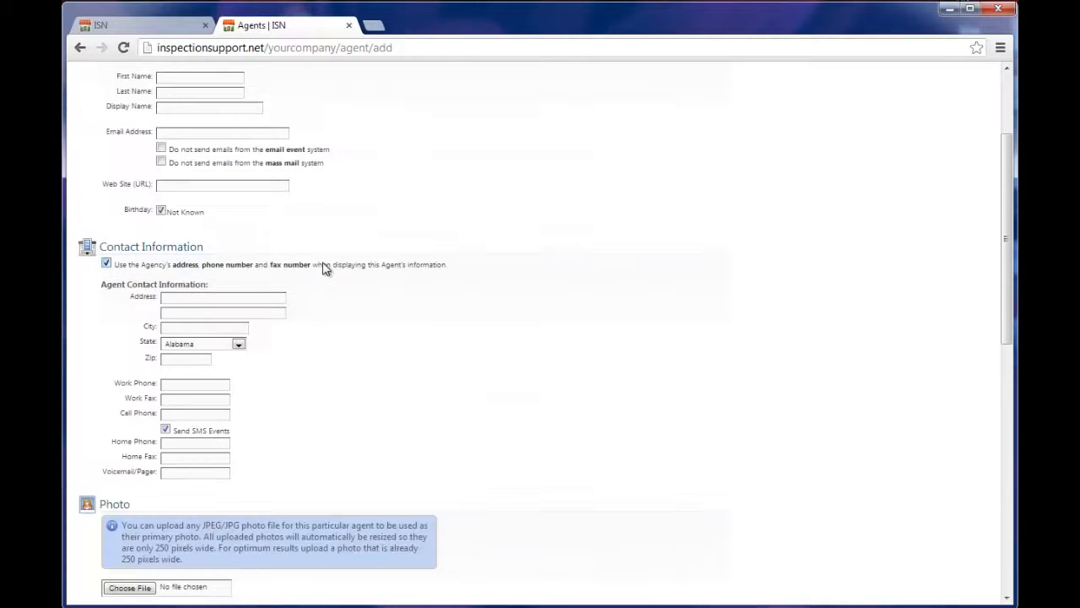
scroll(327, 270, down, 6)
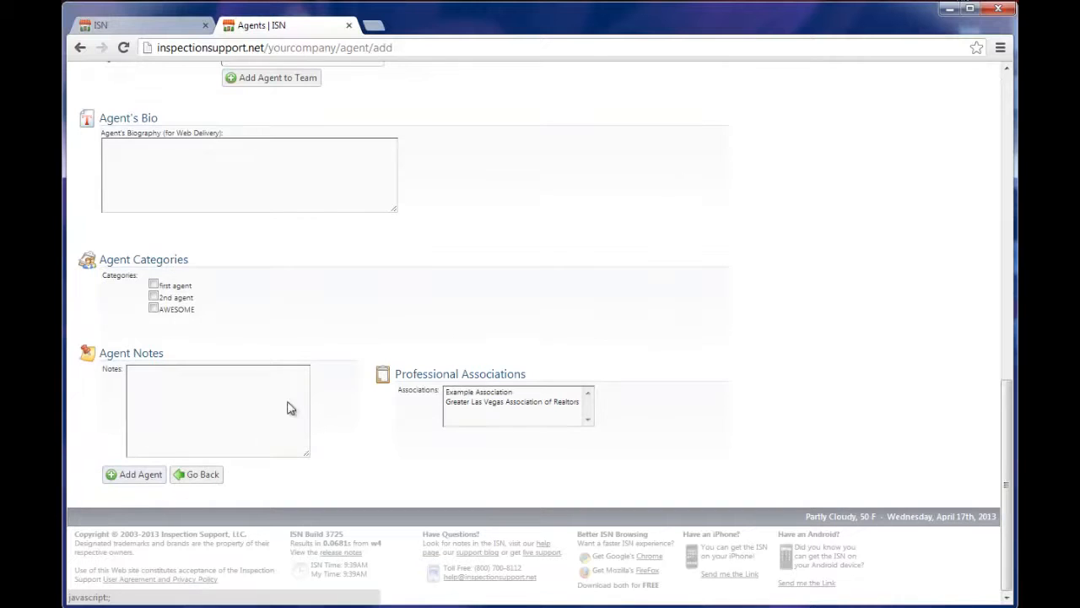
scroll(512, 330, up, 10)
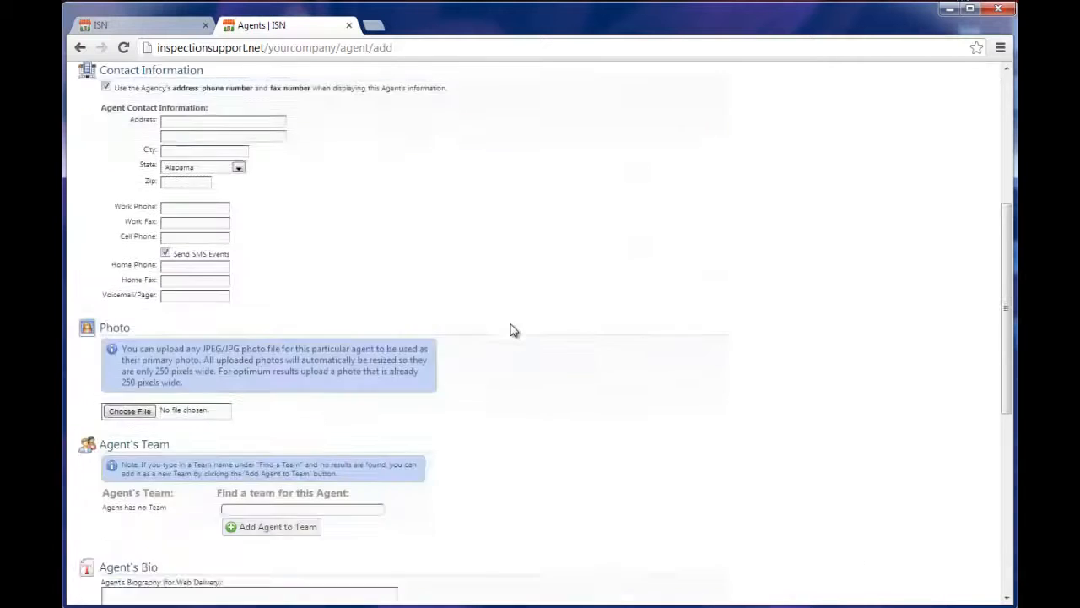
Open the agency list, rename the Remax agency to "Remax--Any Street" and save it
mouse_move(306, 111)
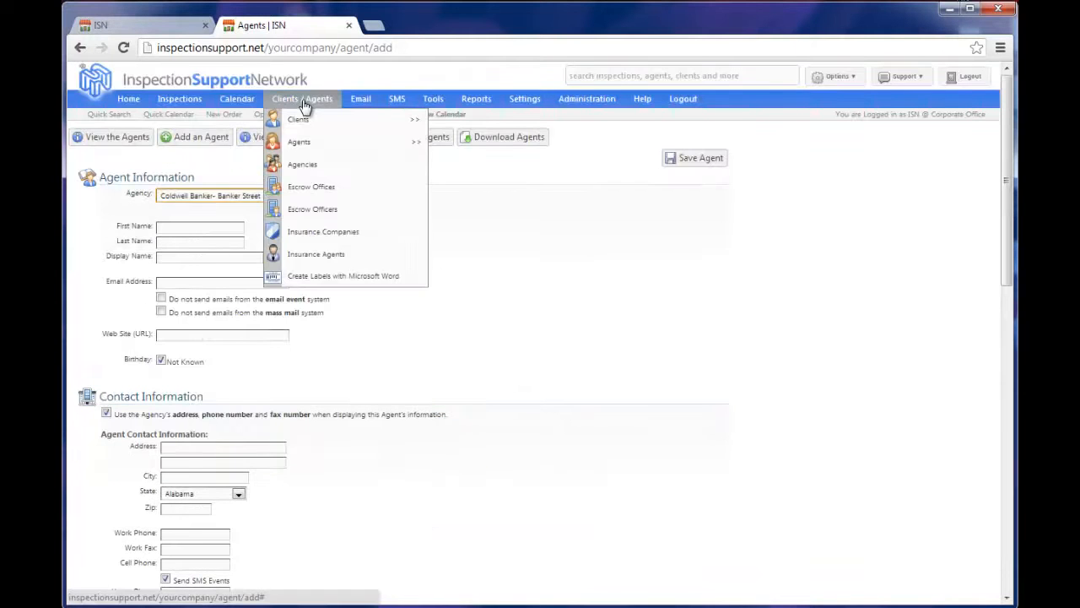
click(306, 167)
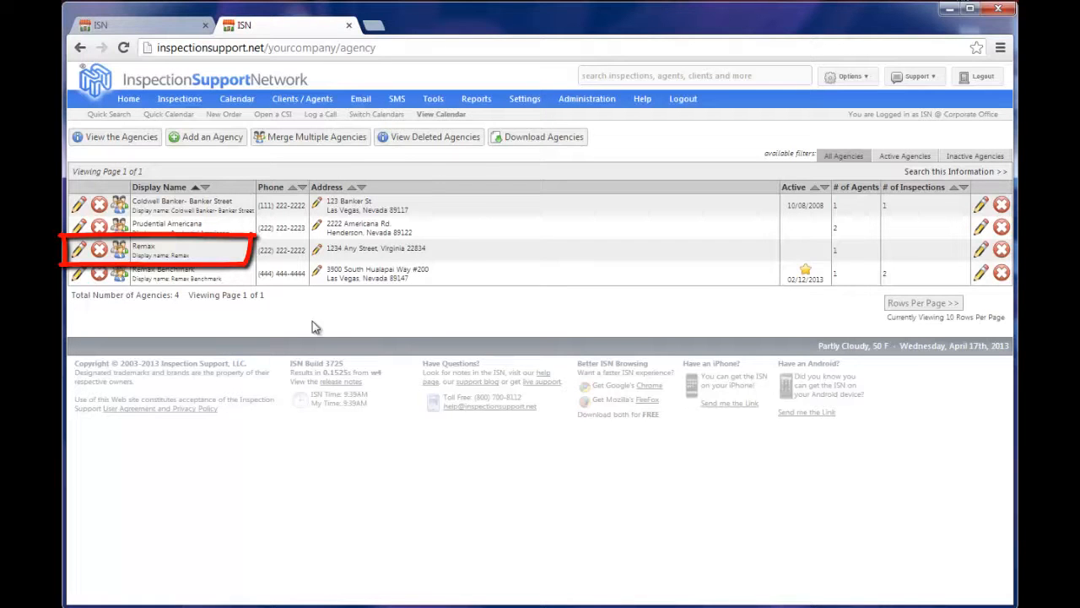
click(78, 252)
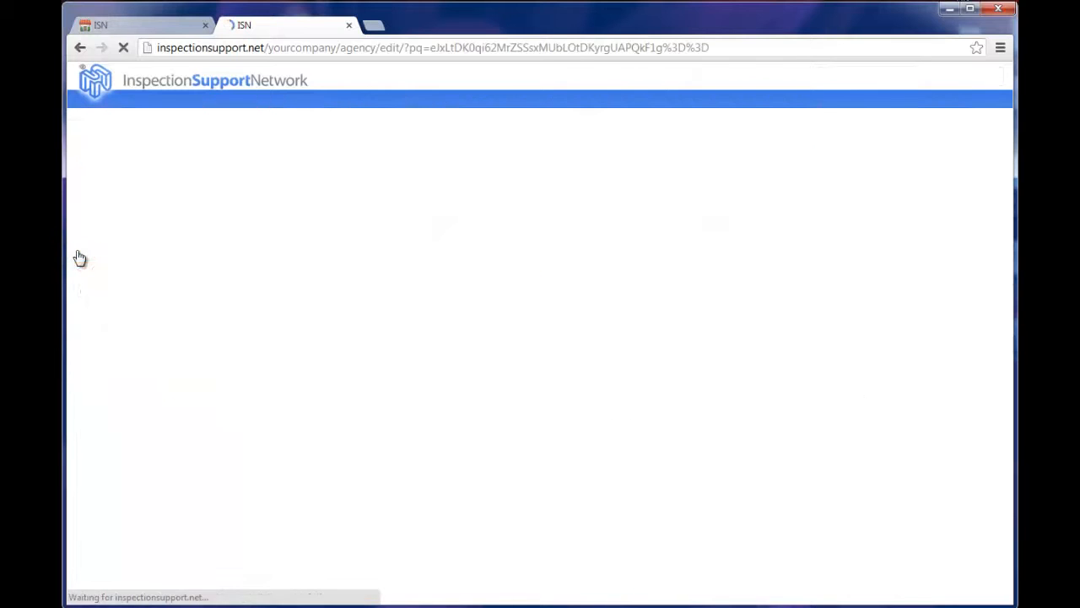
click(187, 174)
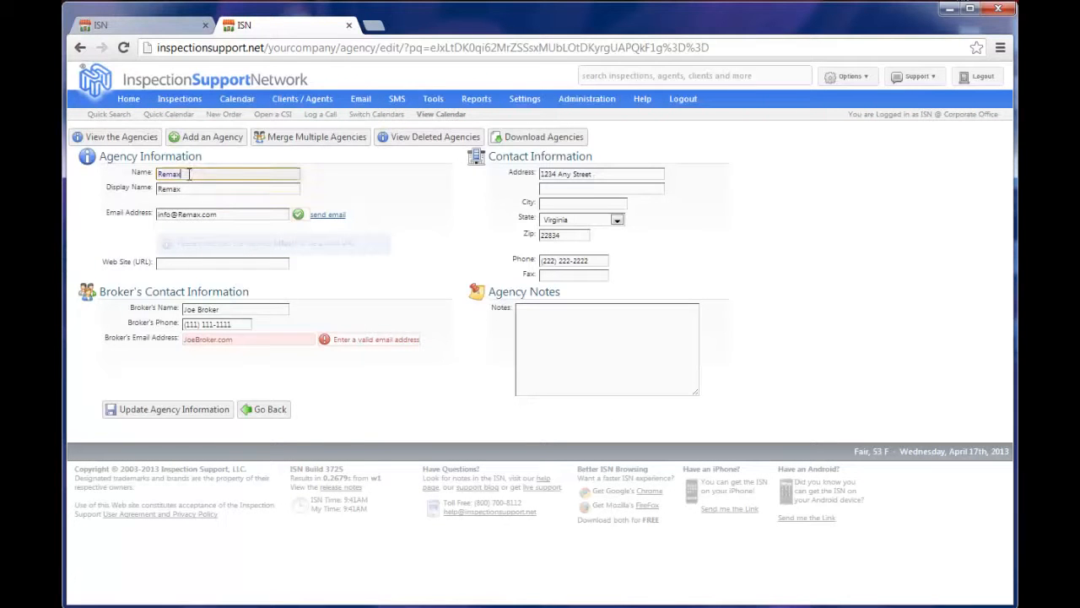
text(--Any Street)
click(174, 413)
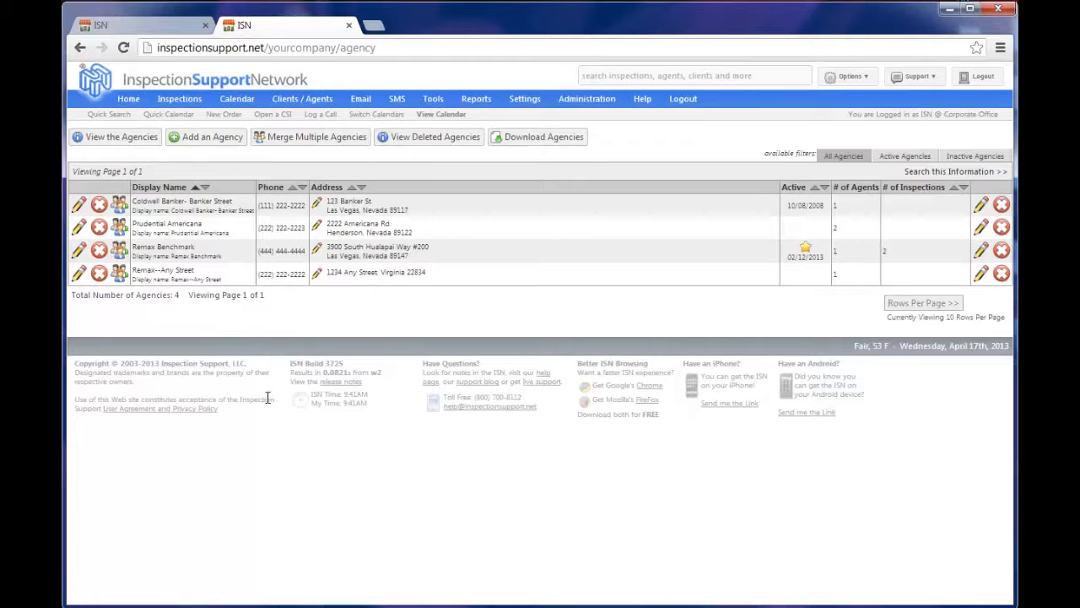
Rename the Prudential Americana agency to "Prudential Americana--Main Street" and save it
click(78, 228)
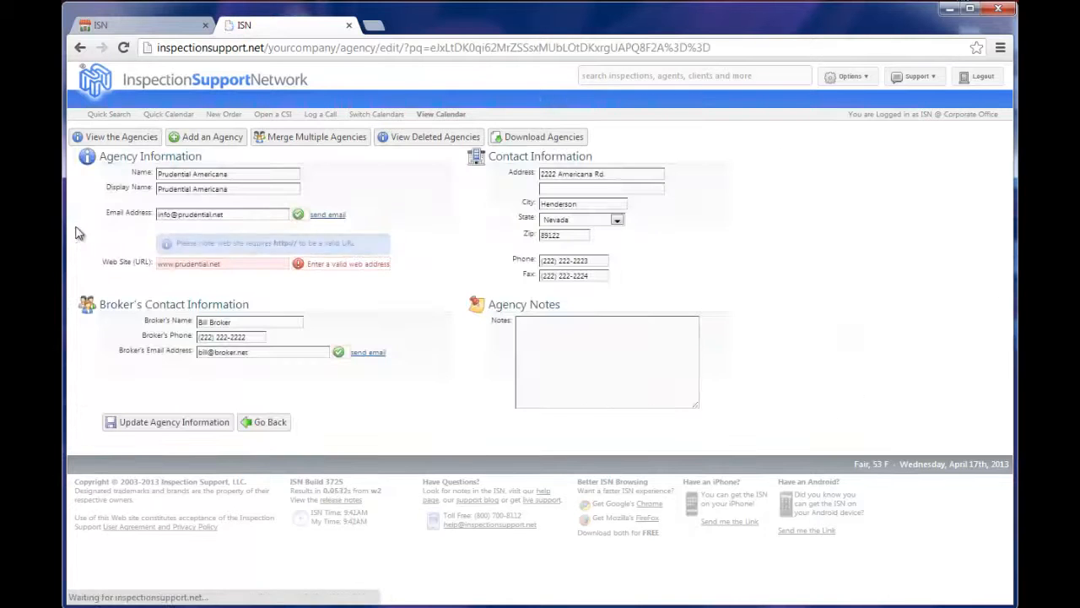
text(--Main Street)
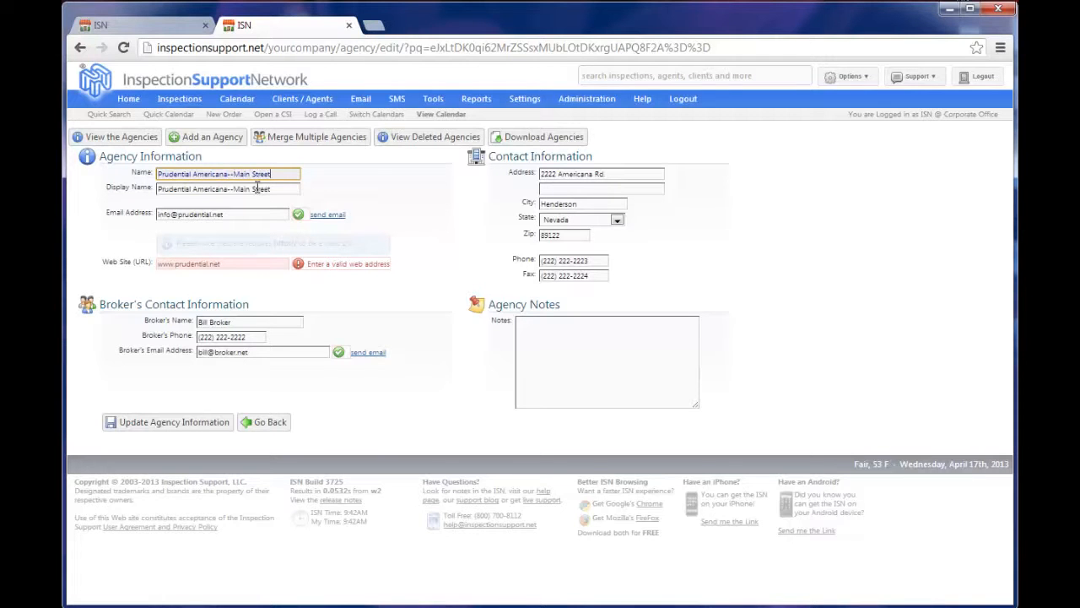
click(173, 424)
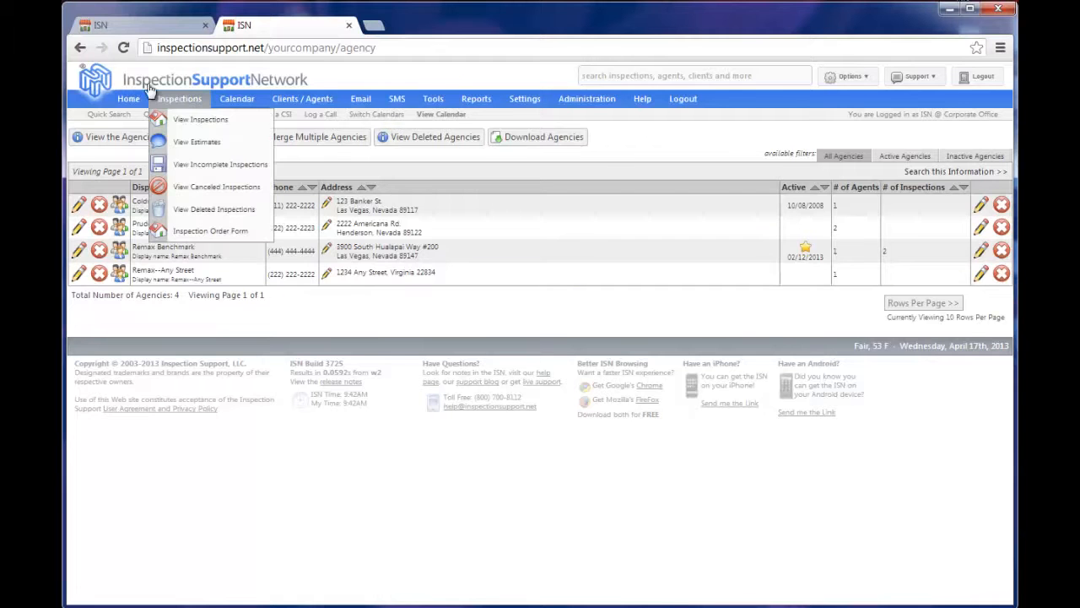
Switch to the Home Pride Inspections account and search its agency list for "coldwell"
click(139, 26)
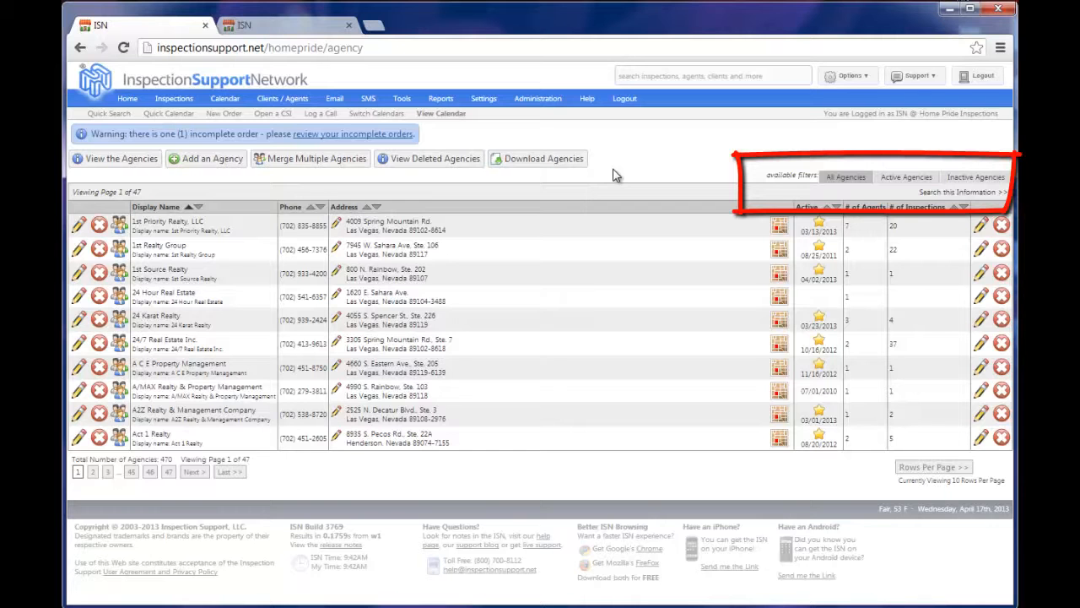
click(970, 193)
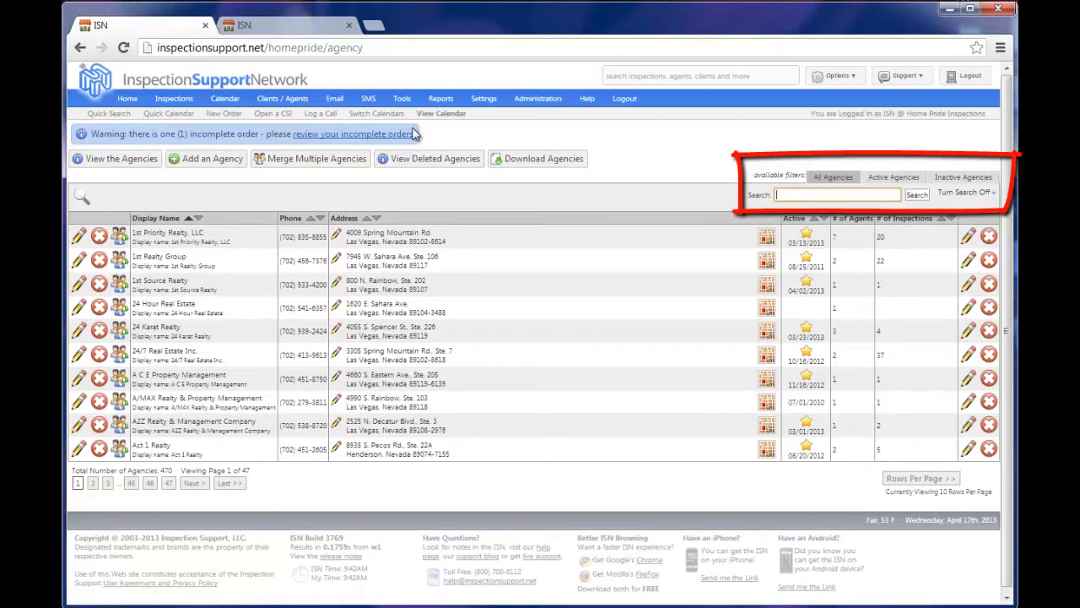
text(coldwell)
click(917, 195)
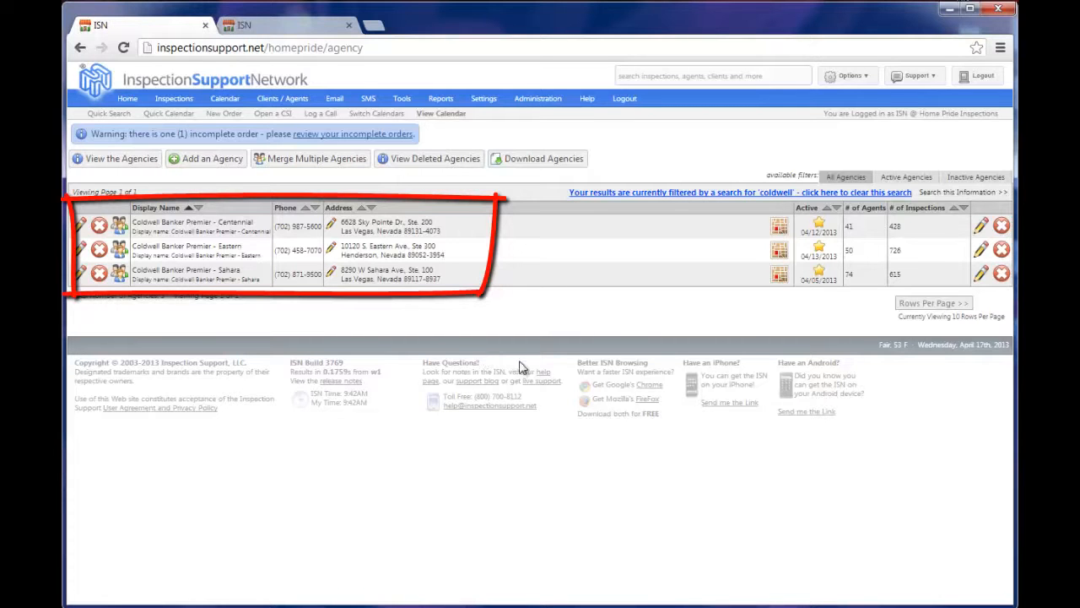
View the map of the Coldwell Banker Premier - Centennial office, close it, and list that agency's active agents
click(779, 228)
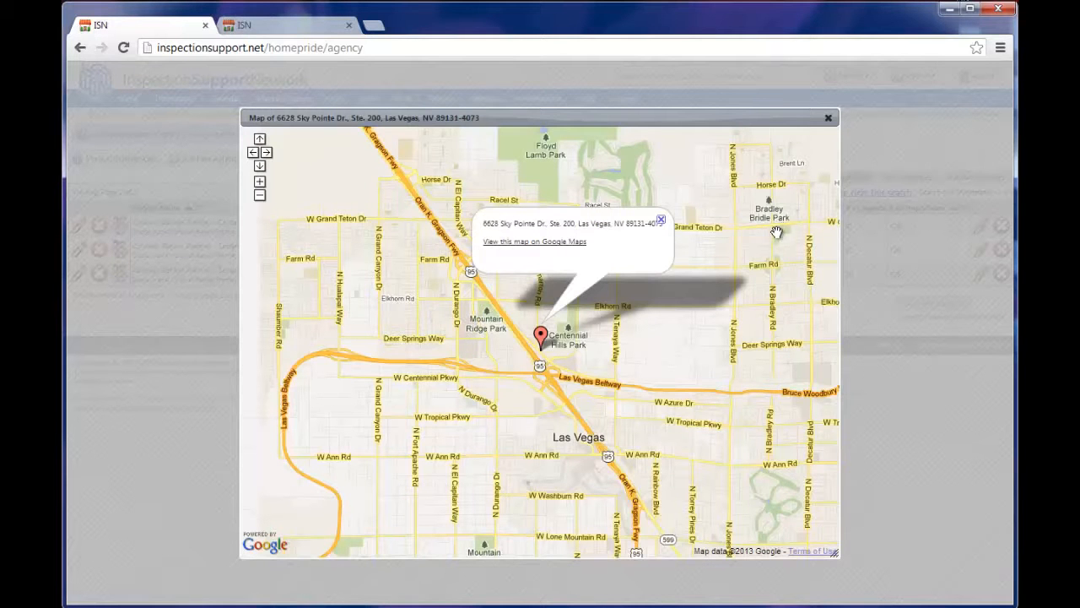
click(828, 118)
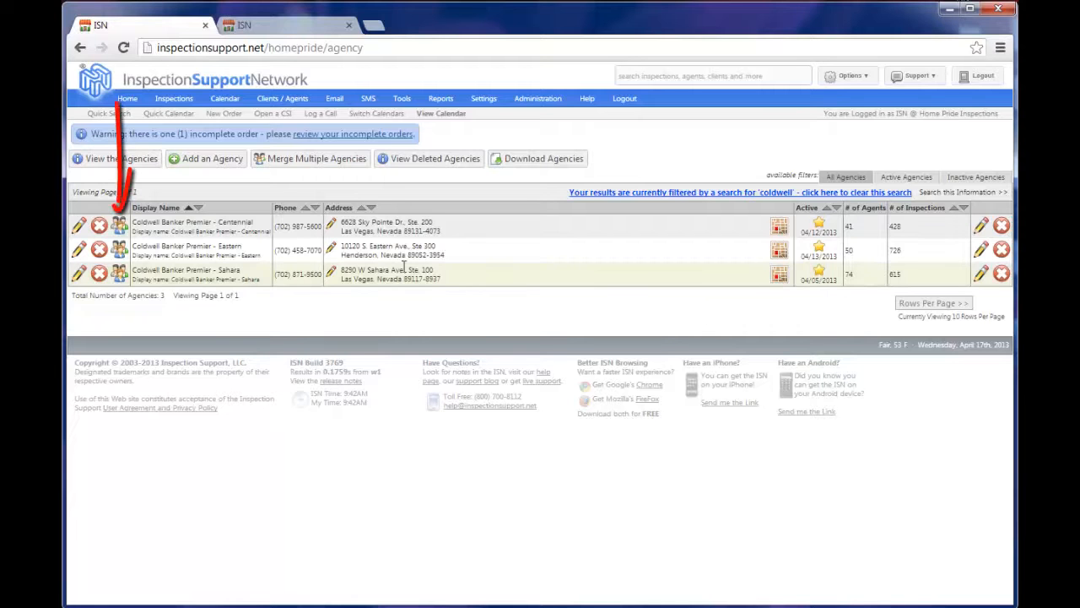
click(119, 226)
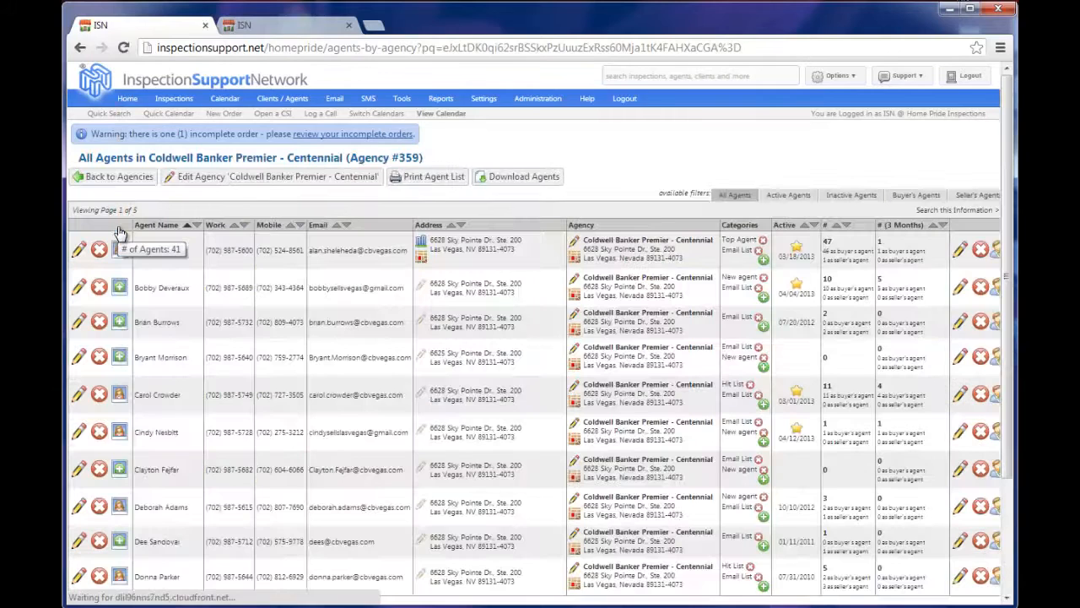
click(789, 199)
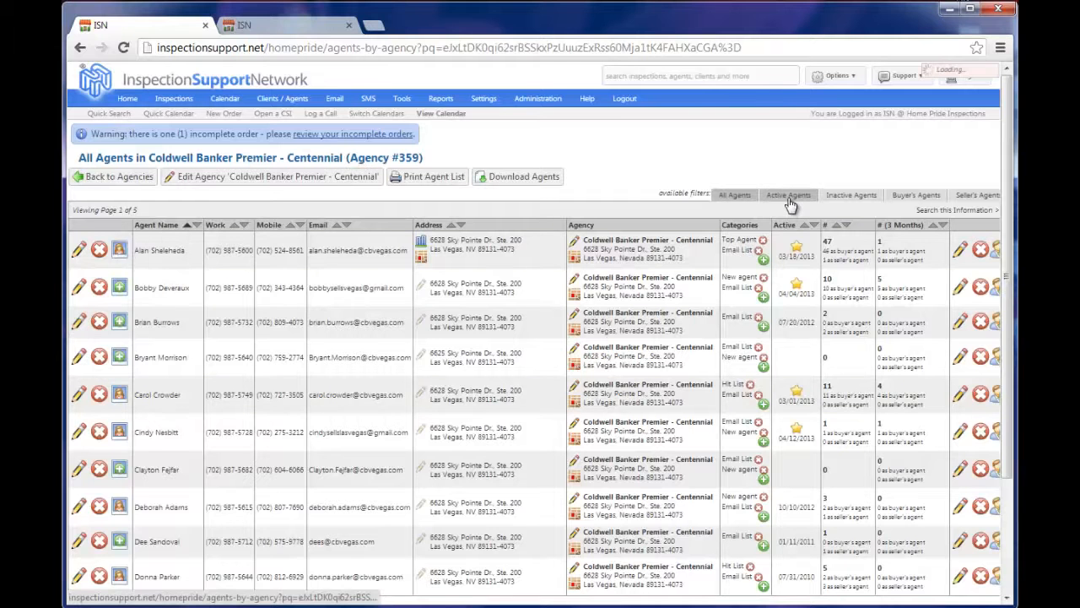
scroll(601, 417, down, 2)
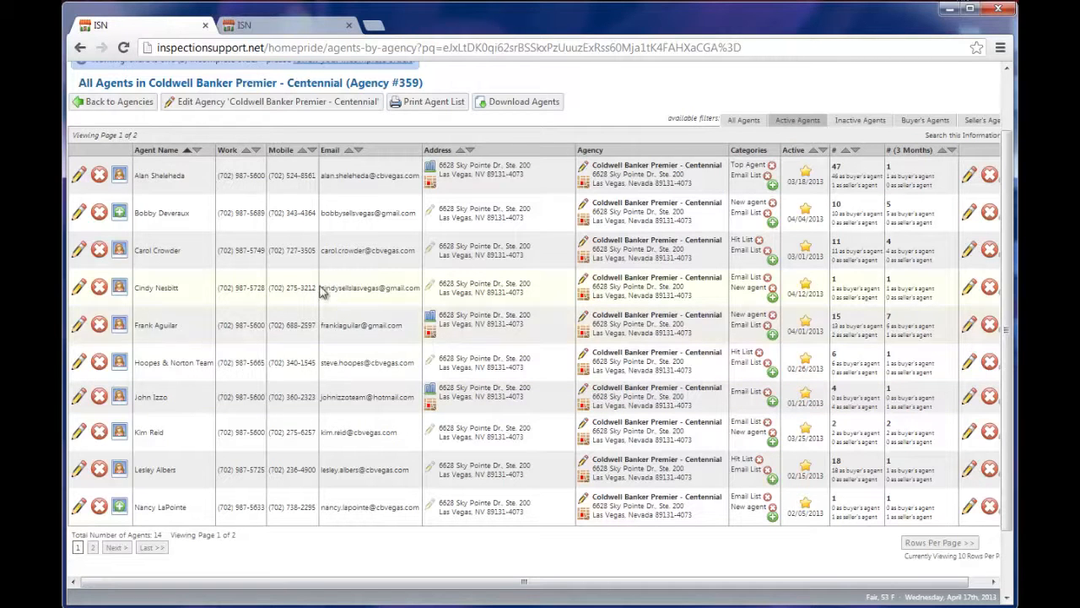
View the photo of the first active agent in the Centennial agency and close it
click(119, 175)
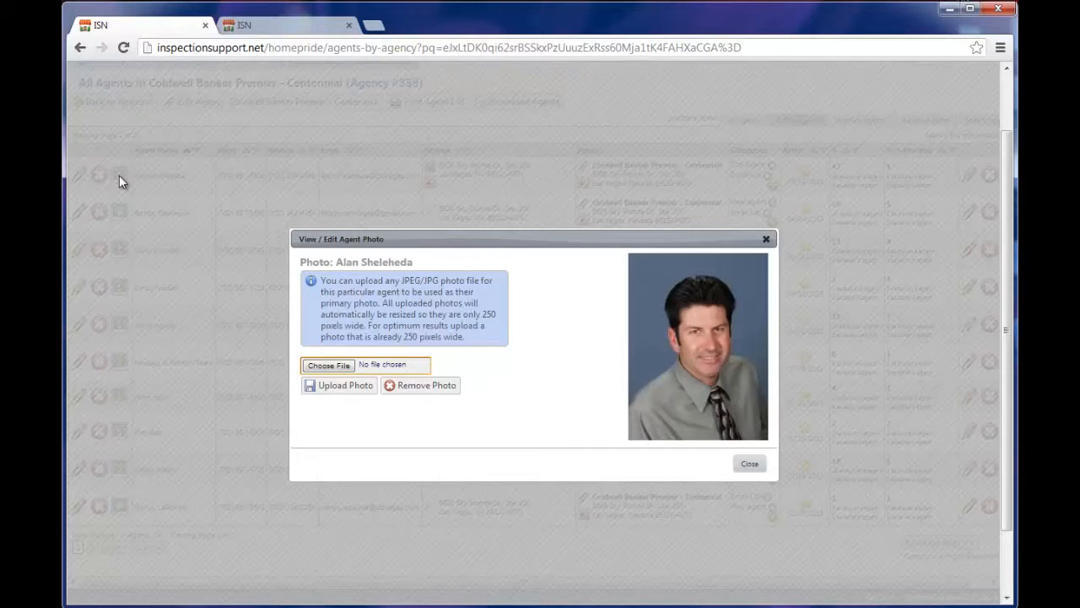
click(750, 464)
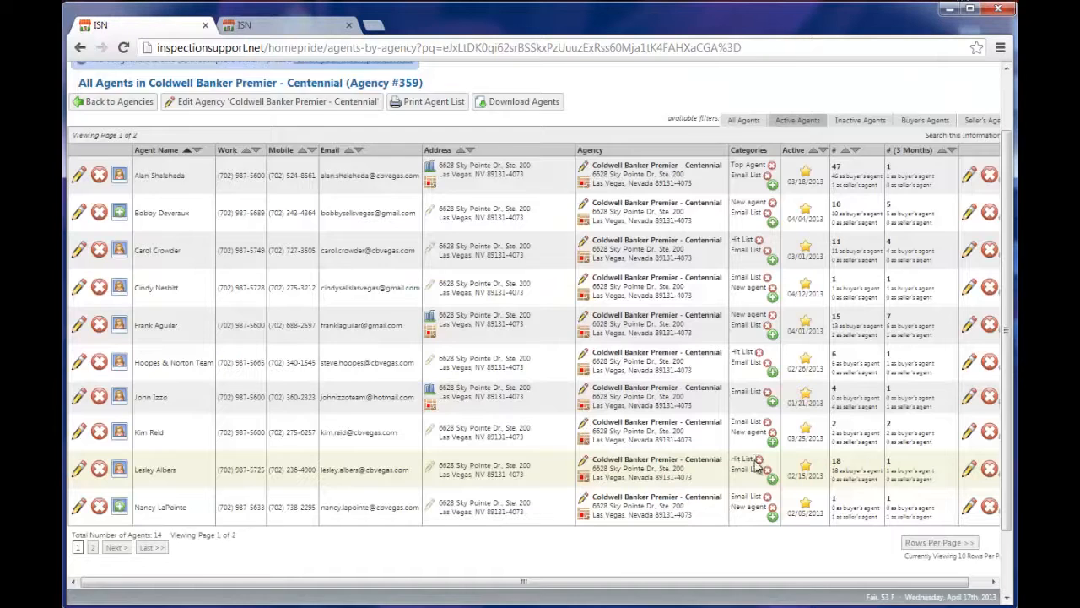
drag(1007, 338, 1007, 275)
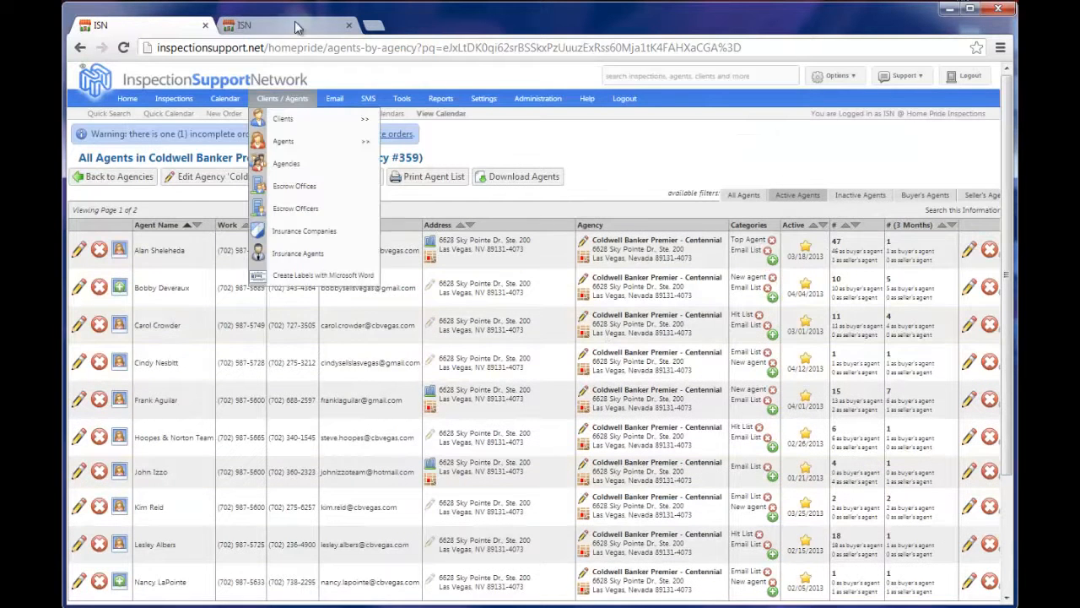
Switch to the Corporate Office account and show its agents
click(298, 28)
mouse_move(299, 104)
click(299, 141)
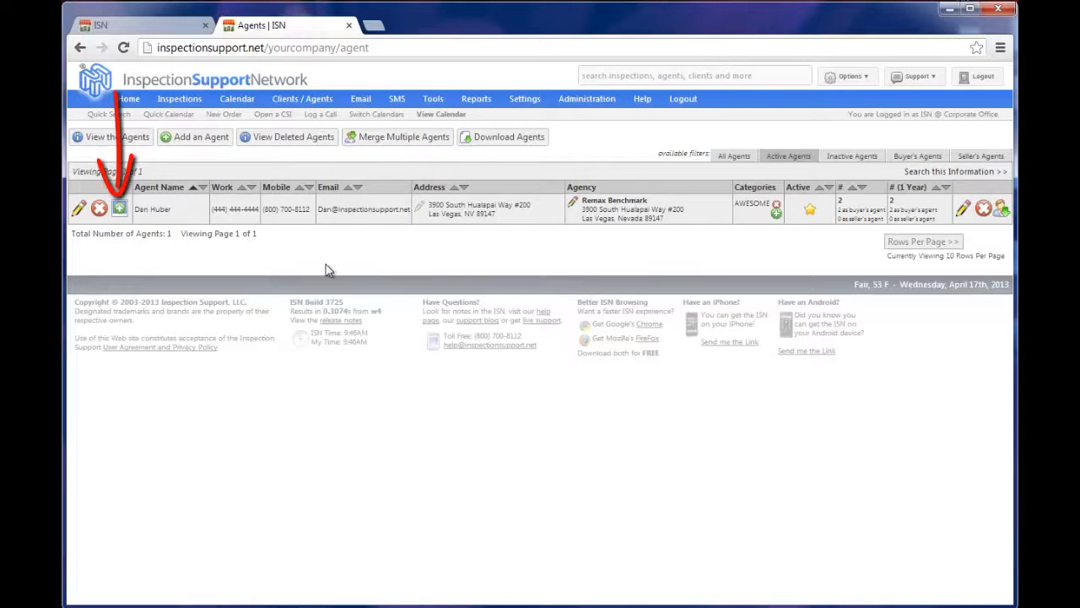
Upload ron.jpg from the Desktop as the listed agent's photo and reopen the photo to check it
click(119, 210)
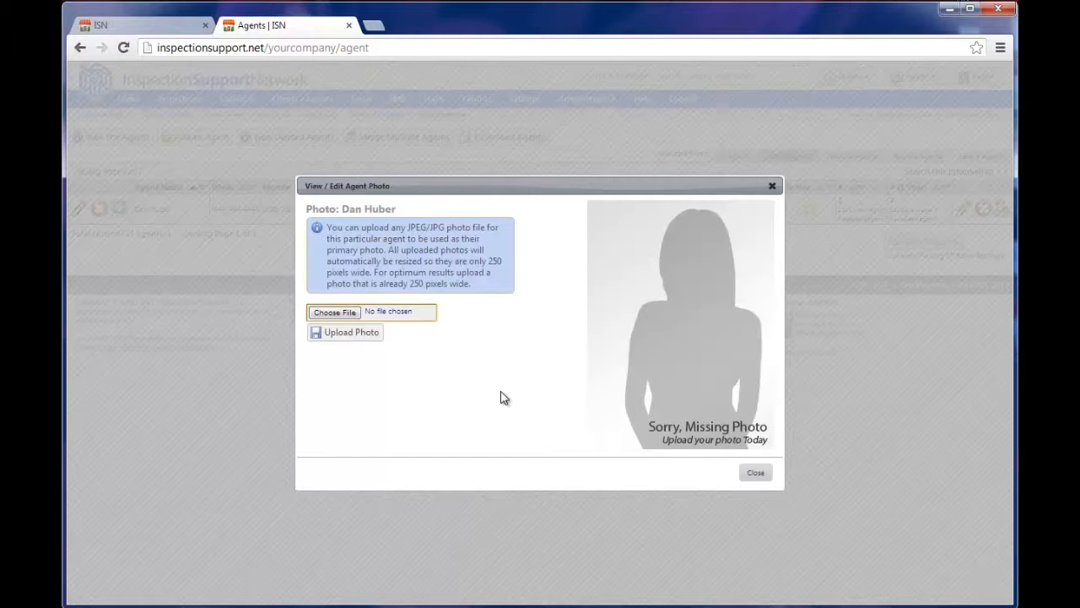
click(337, 312)
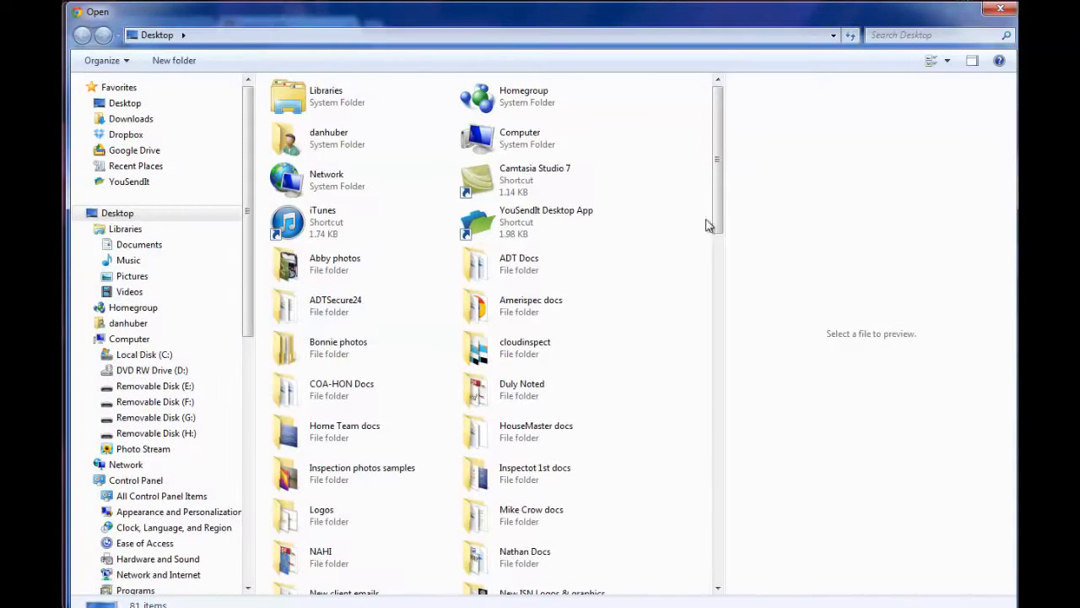
drag(717, 218, 723, 531)
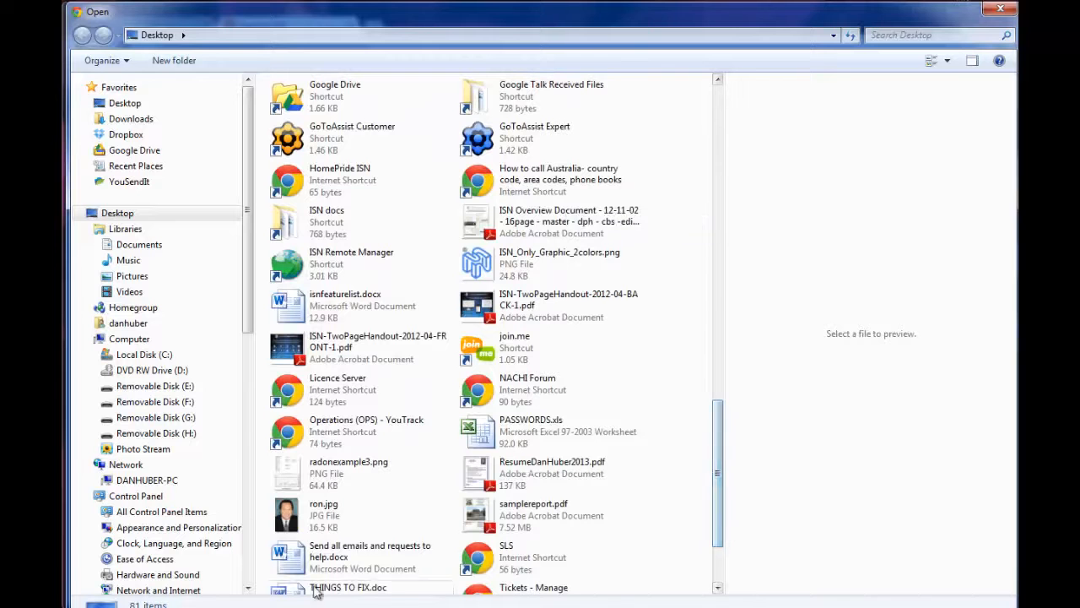
click(284, 522)
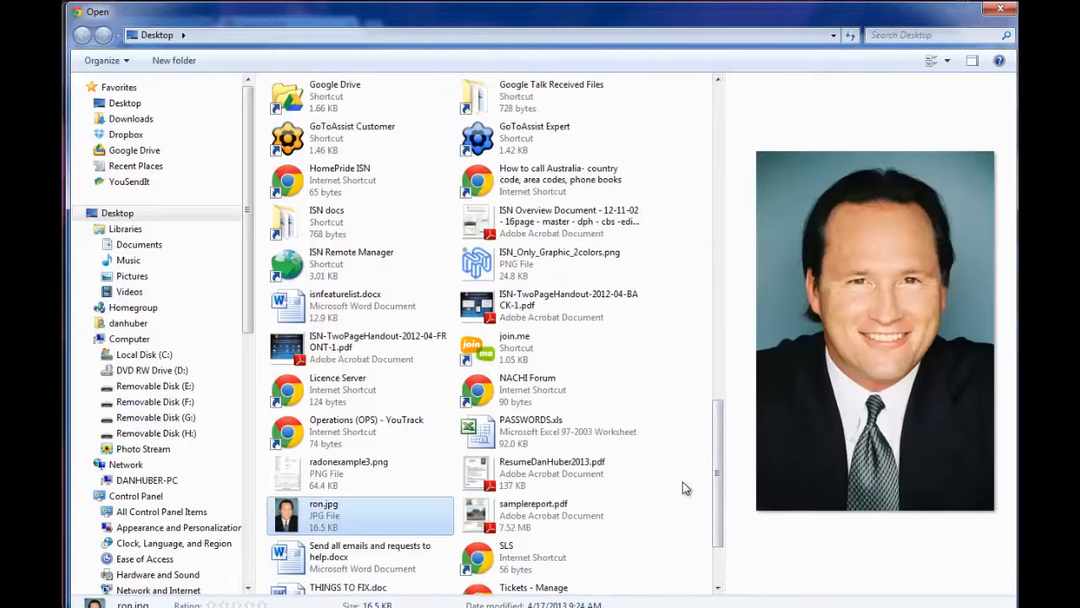
click(896, 606)
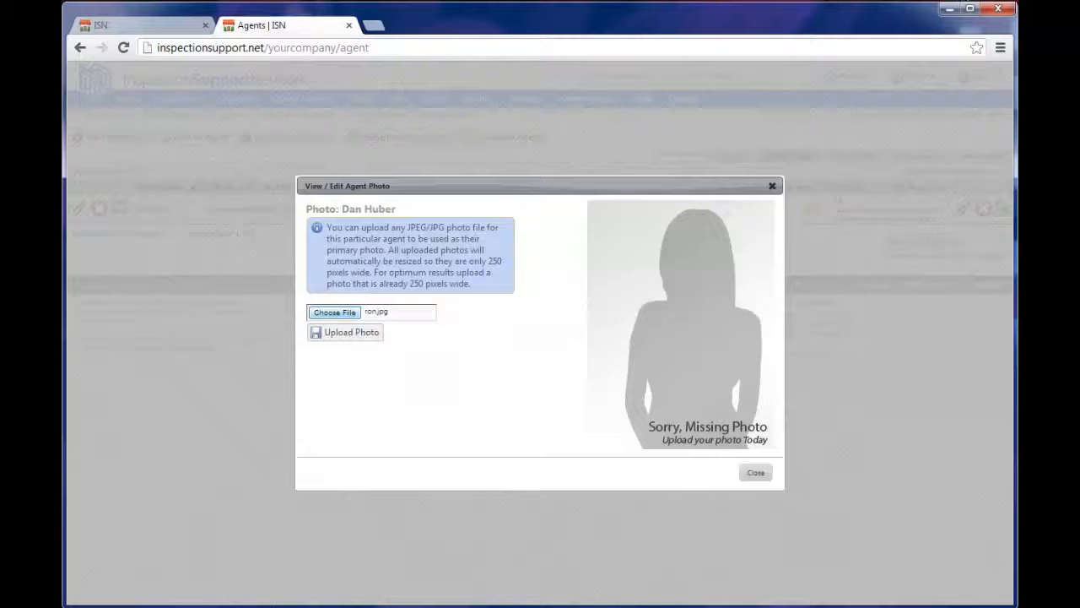
click(356, 334)
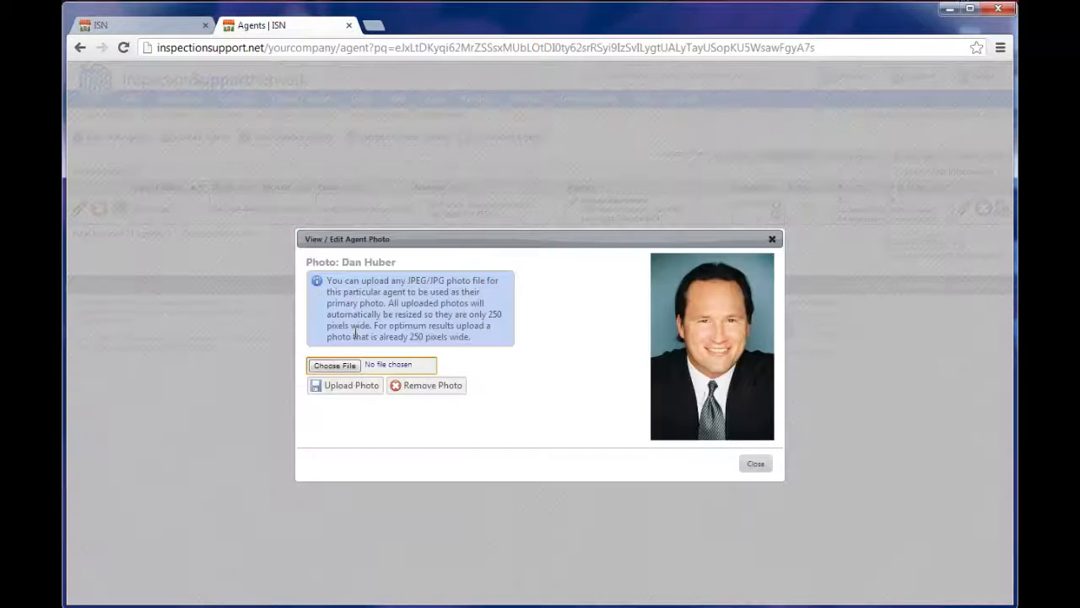
click(757, 463)
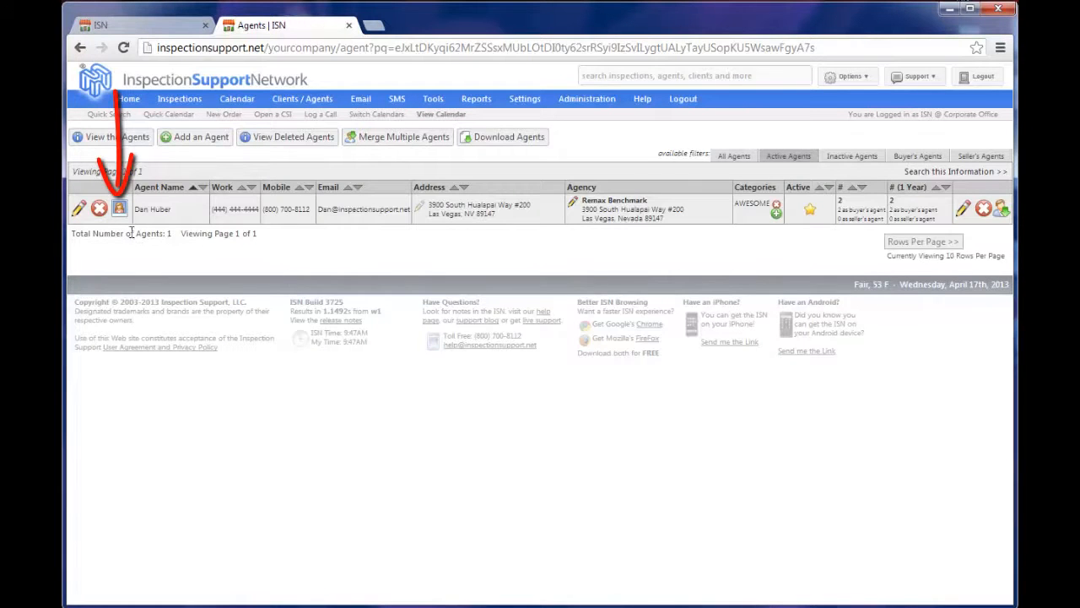
click(119, 209)
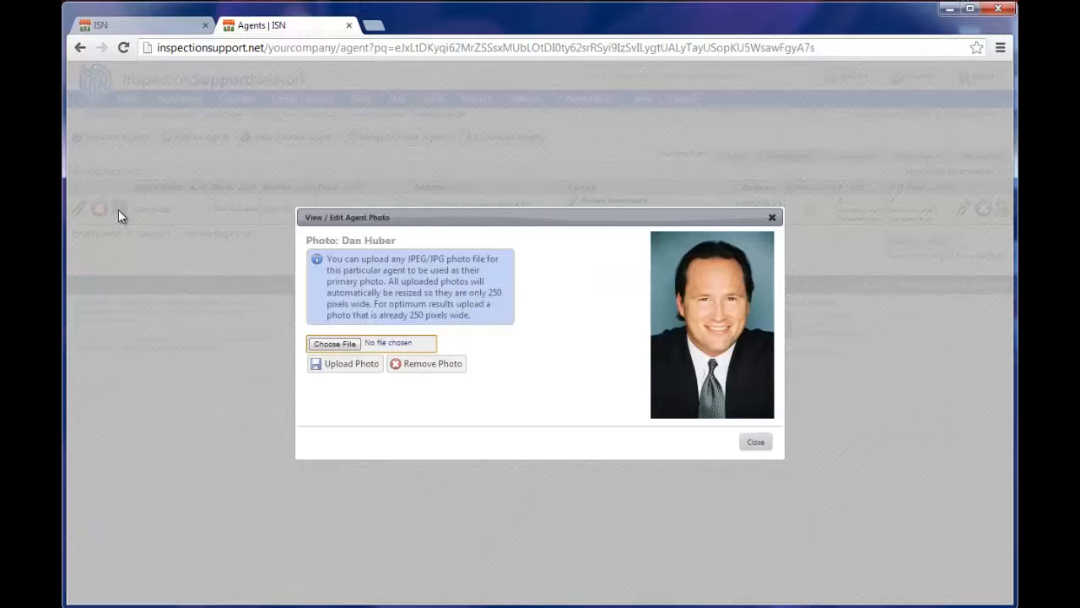
click(759, 444)
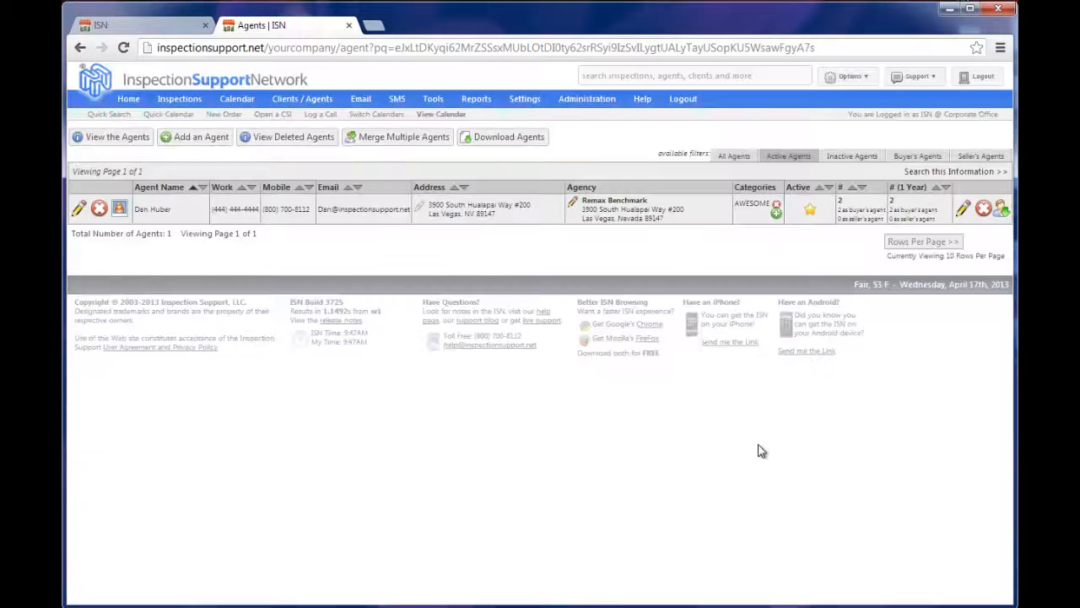